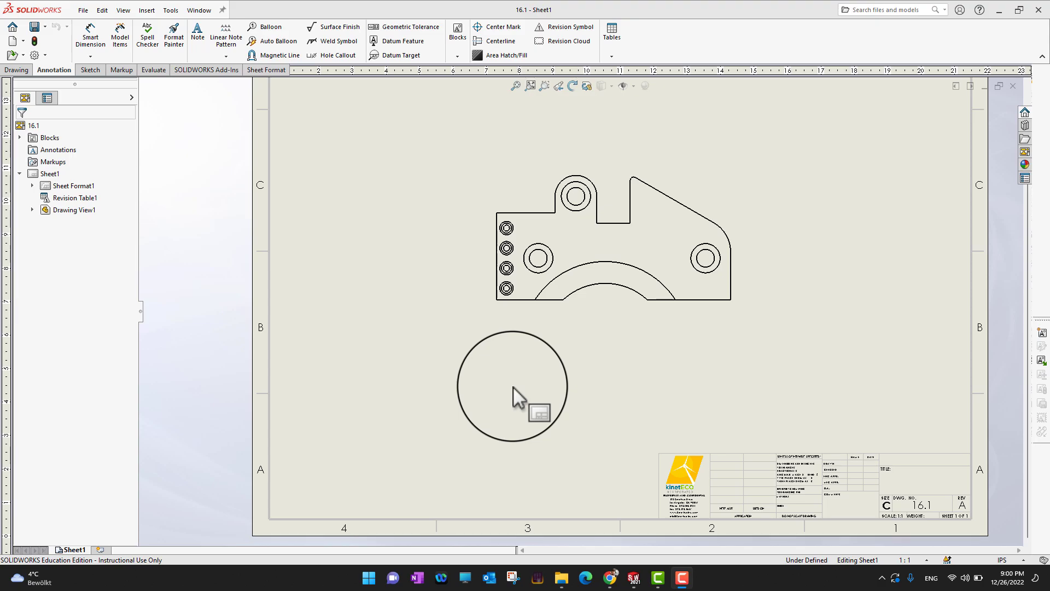
{"action": "left_click", "coordinate": [23, 71]}
{"action": "left_click", "coordinate": [57, 69]}
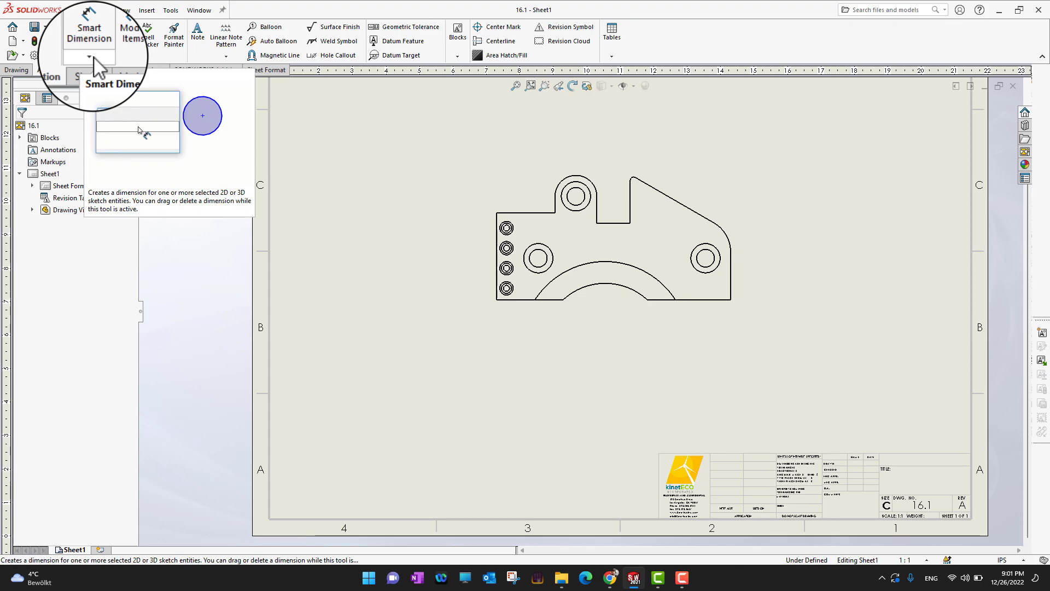
{"action": "left_click", "coordinate": [91, 57]}
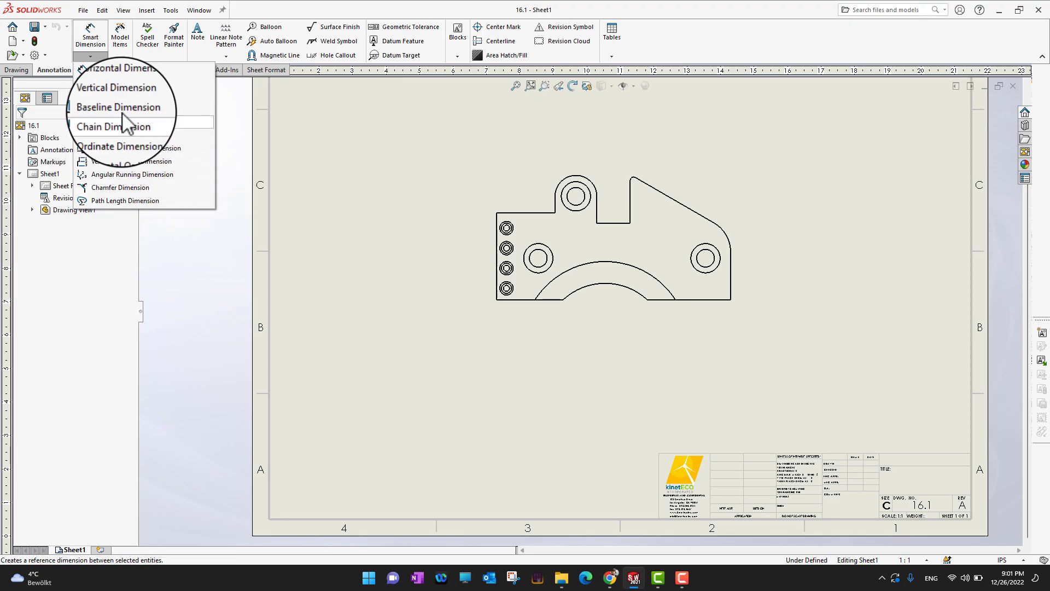
{"action": "left_click", "coordinate": [92, 41]}
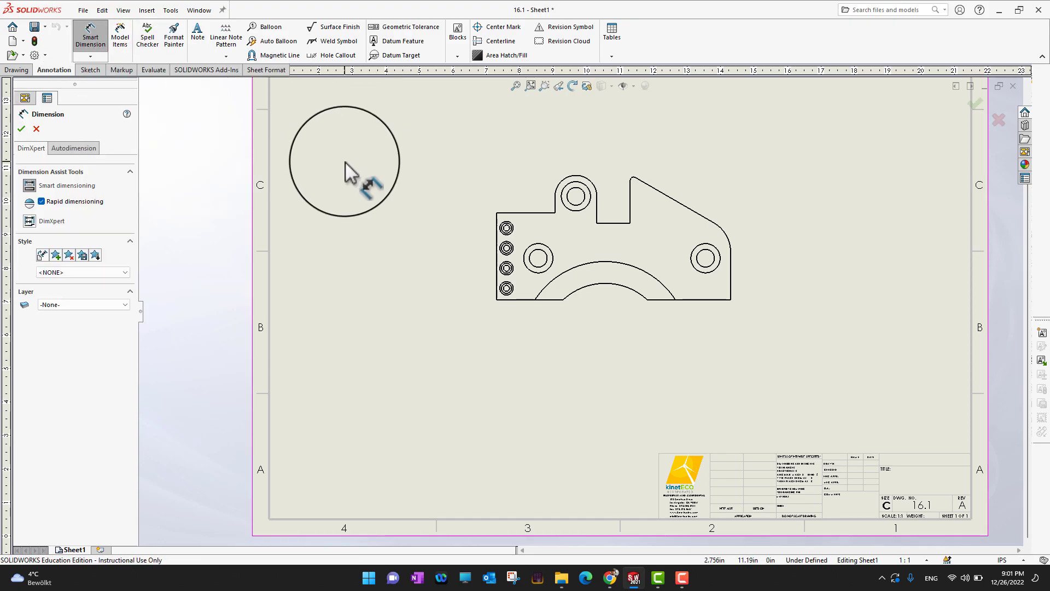
{"action": "scroll", "coordinate": [574, 309], "scroll_direction": "down", "scroll_amount": 1}
{"action": "scroll", "coordinate": [520, 291], "scroll_direction": "down", "scroll_amount": 1}
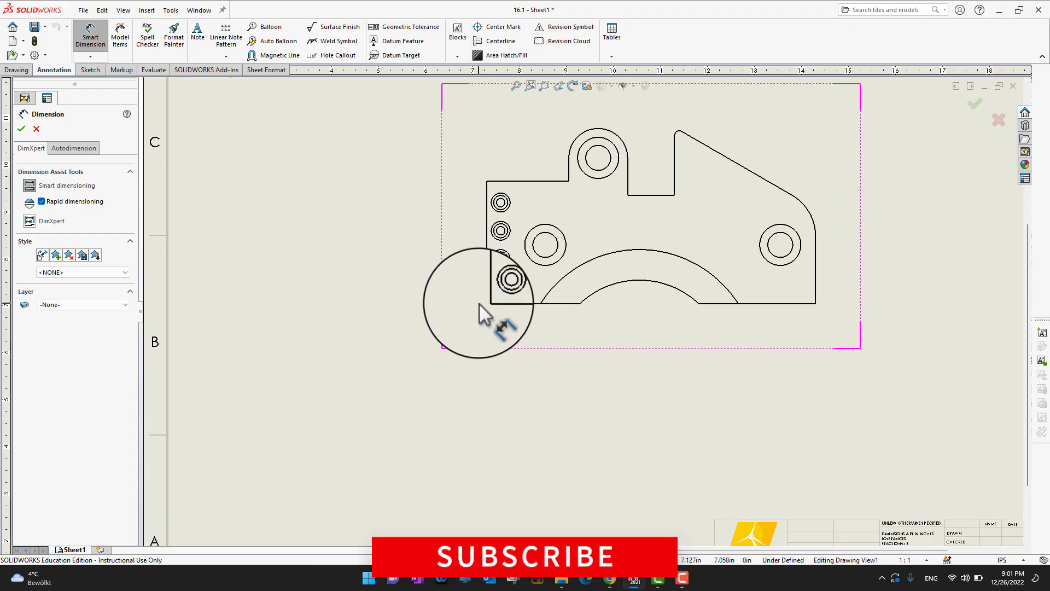
{"action": "scroll", "coordinate": [479, 304], "scroll_direction": "down", "scroll_amount": 1}
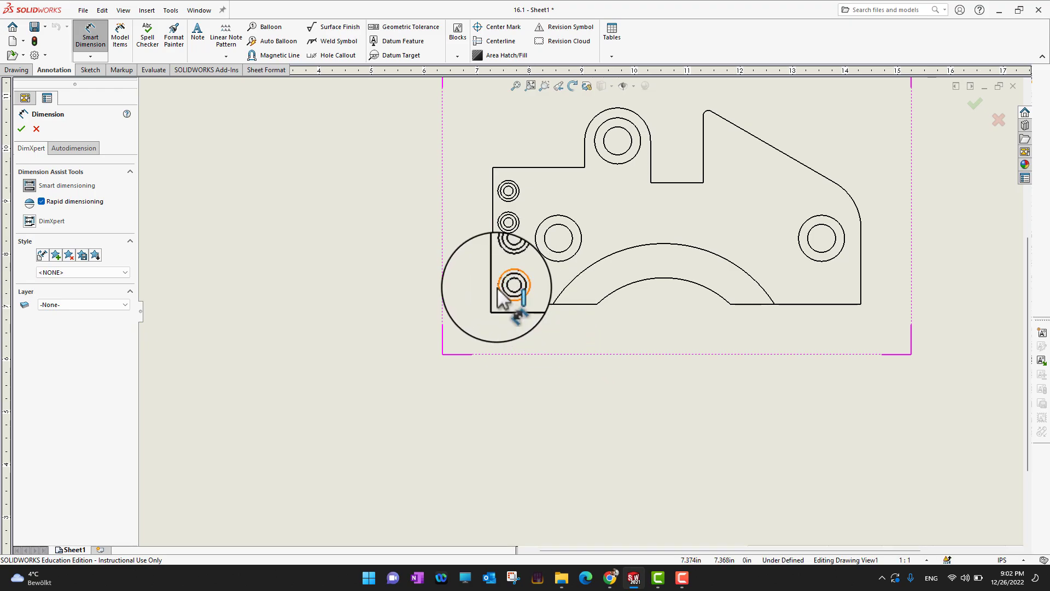
{"action": "left_click", "coordinate": [22, 129]}
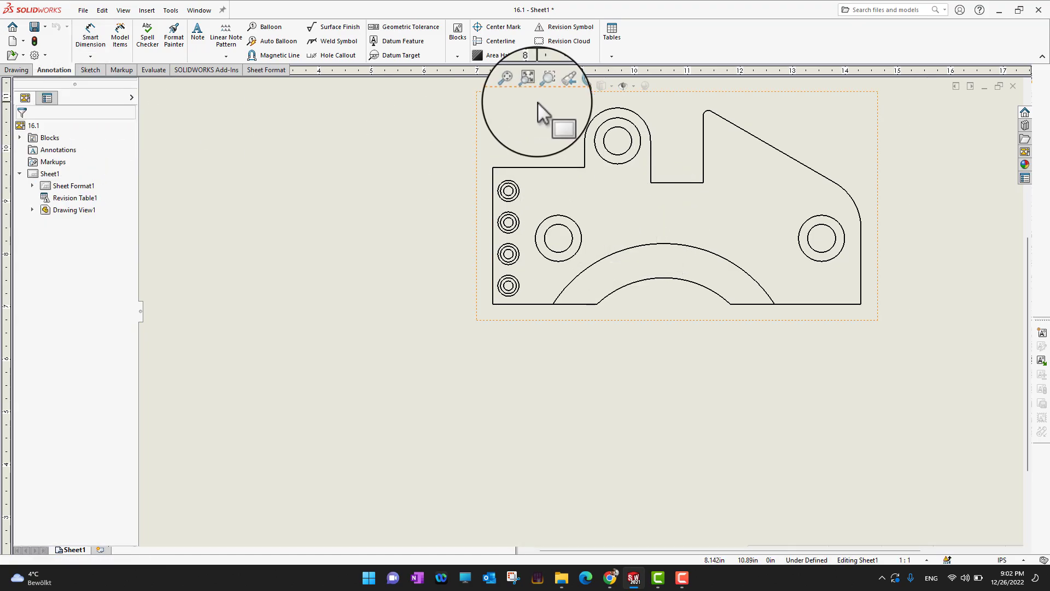
- Add center marks without extended lines to the three large holes and the column of four small holes, overriding the document defaults
{"action": "left_click", "coordinate": [500, 27]}
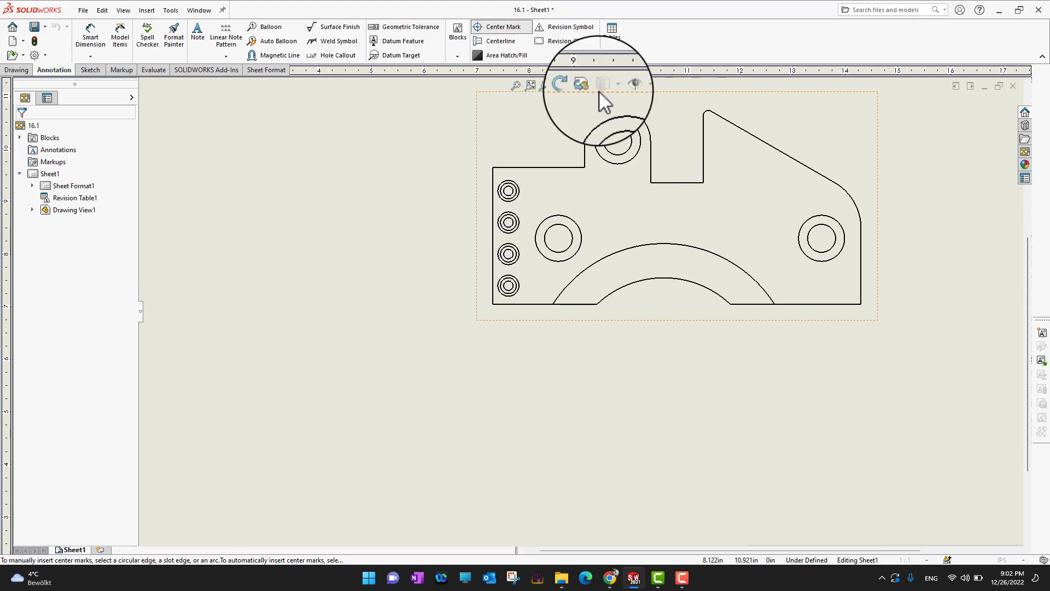
{"action": "left_click", "coordinate": [628, 158]}
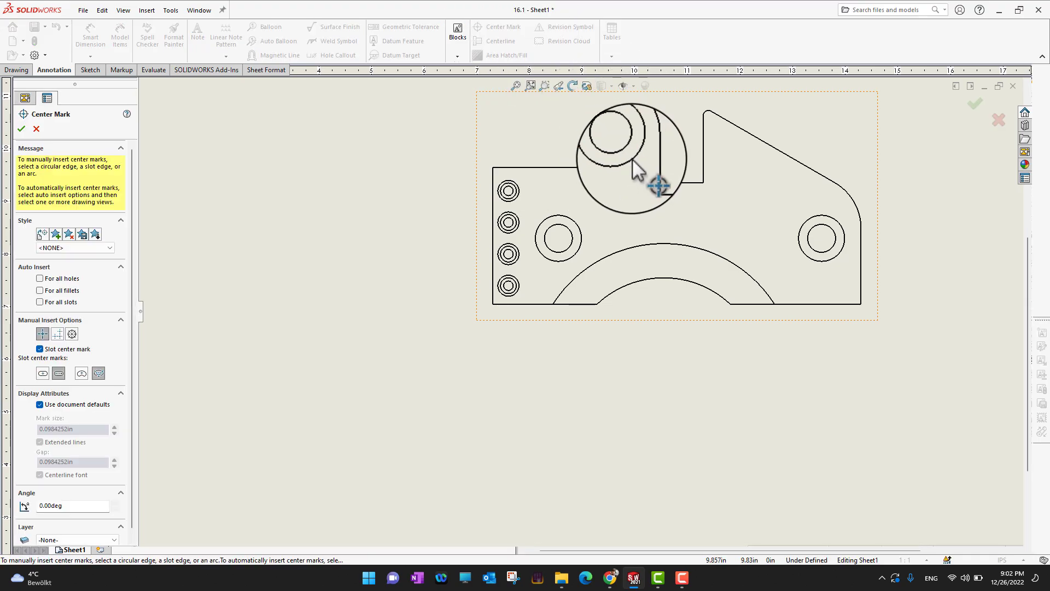
{"action": "left_click", "coordinate": [827, 261]}
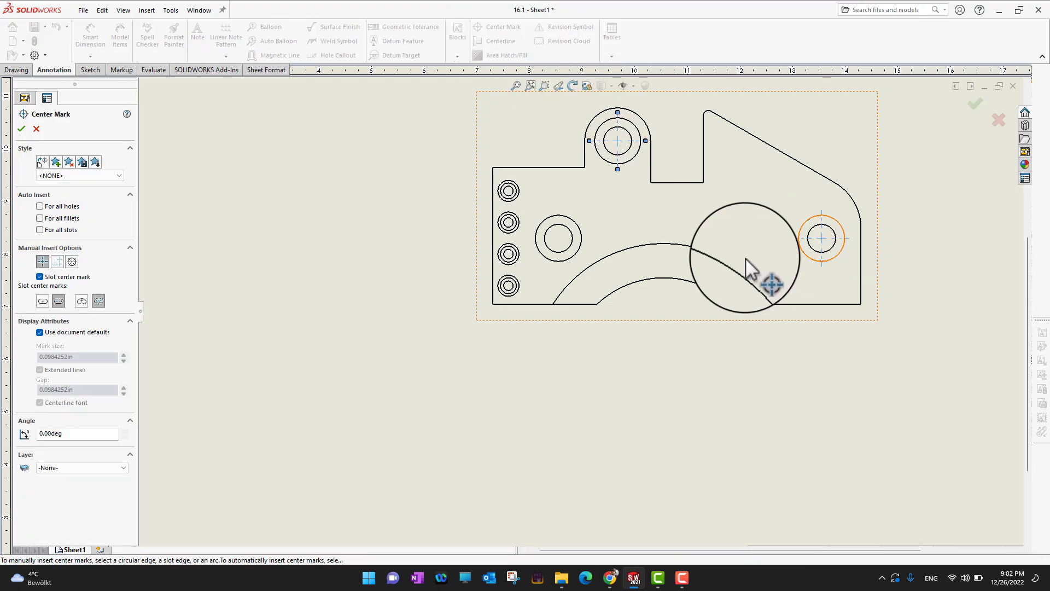
{"action": "left_click", "coordinate": [575, 248]}
{"action": "left_click", "coordinate": [514, 200]}
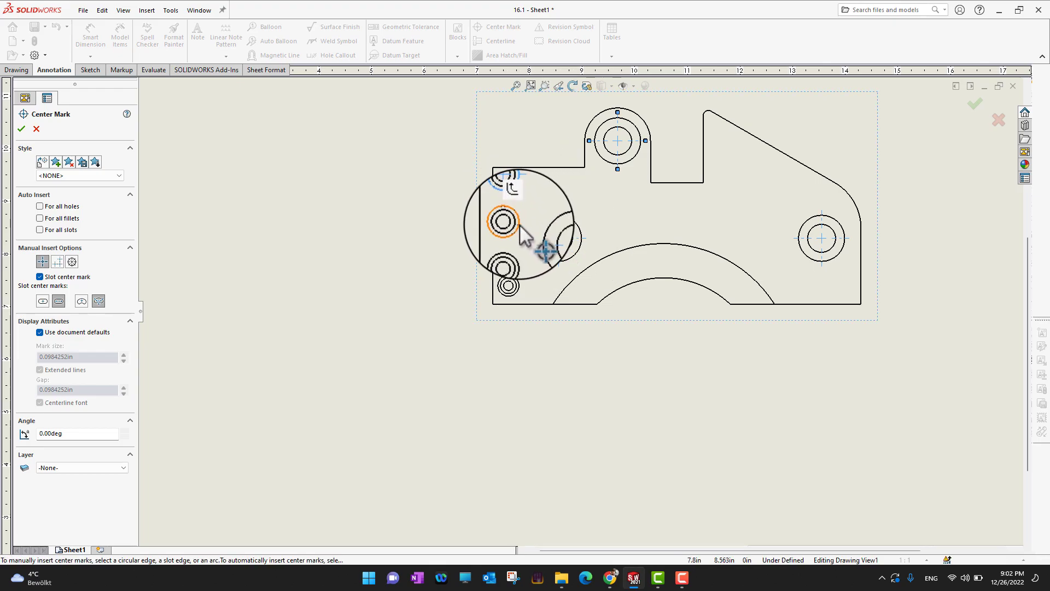
{"action": "left_click", "coordinate": [520, 262]}
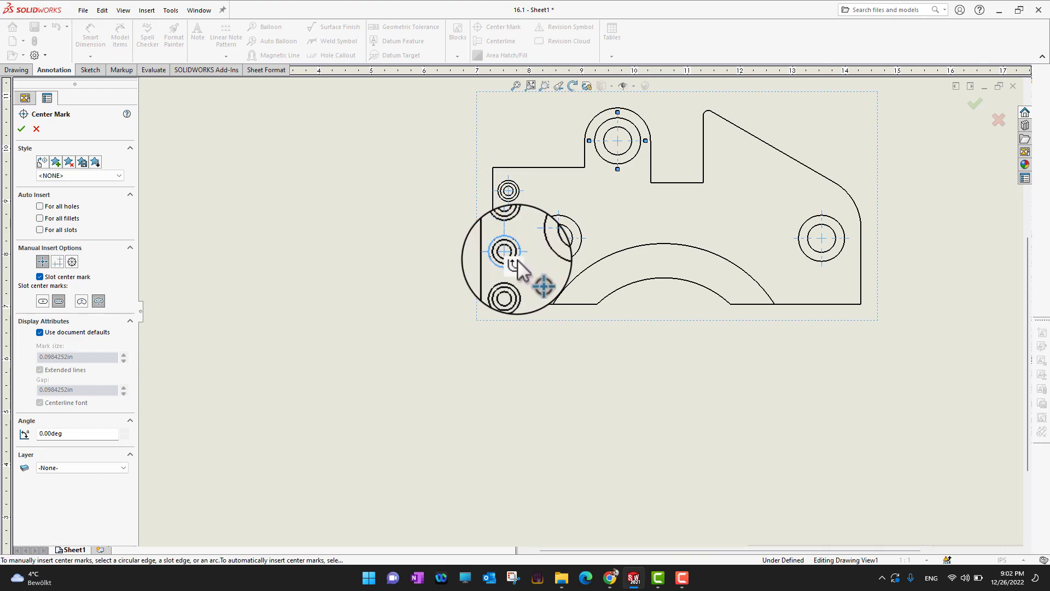
{"action": "left_click", "coordinate": [517, 292]}
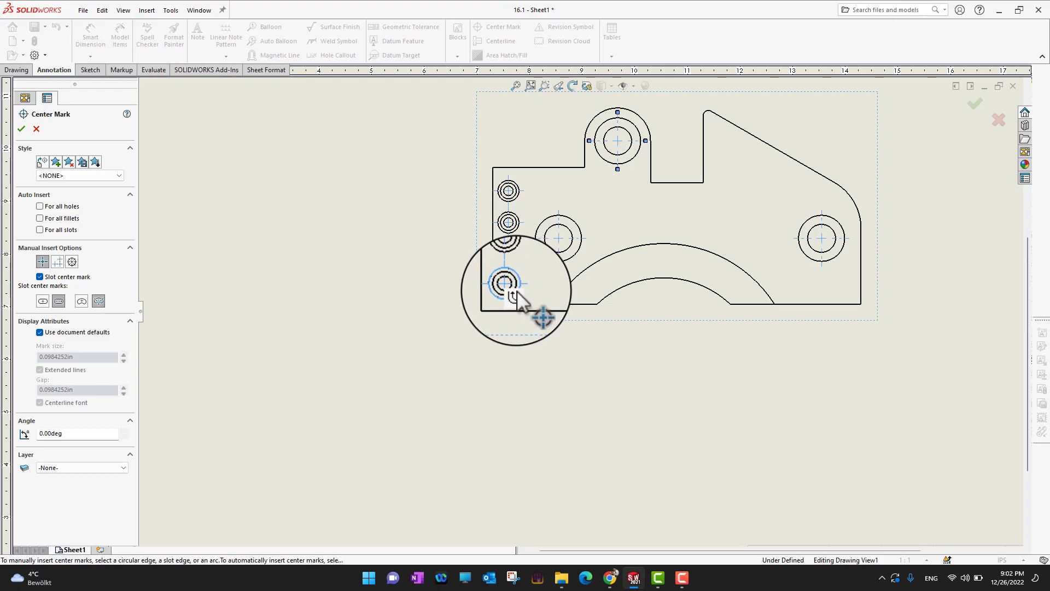
{"action": "left_click", "coordinate": [40, 332]}
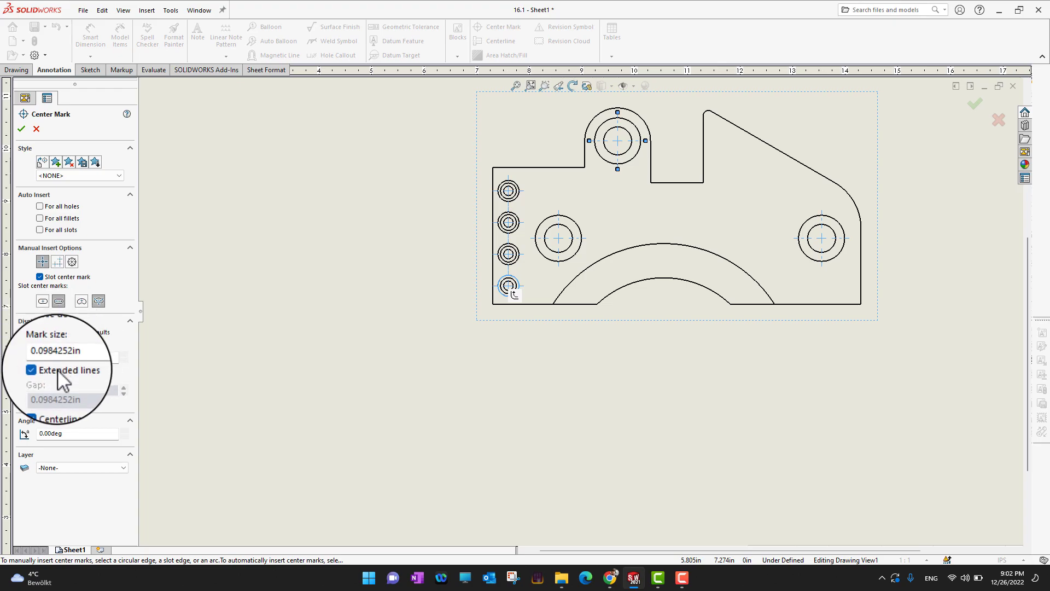
{"action": "left_click", "coordinate": [23, 127]}
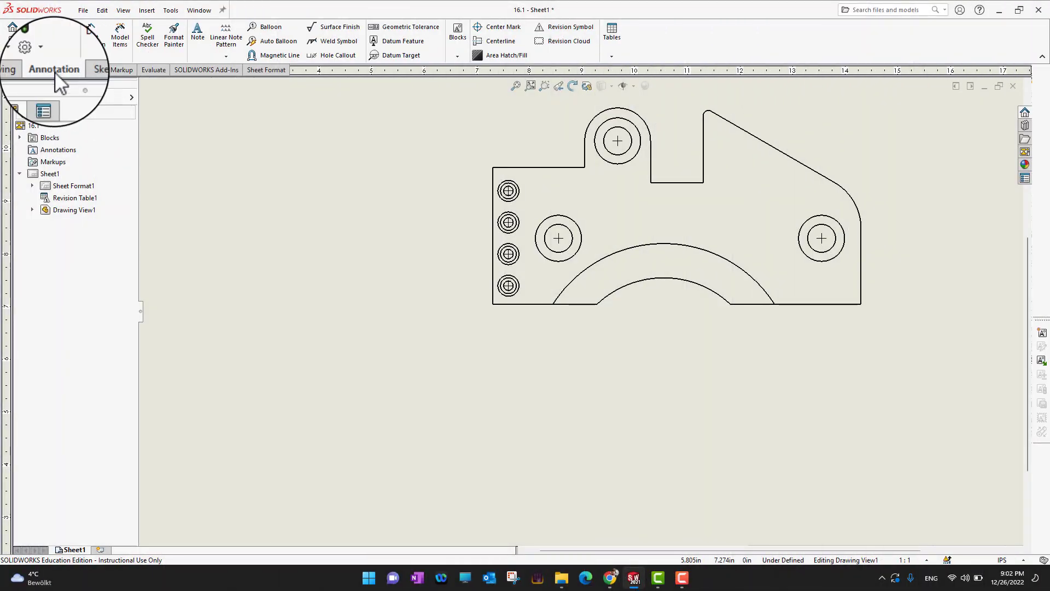
- Add a horizontal Smart Dimension from the part's left edge to the lowest small hole, placed below the view
{"action": "left_click", "coordinate": [91, 43]}
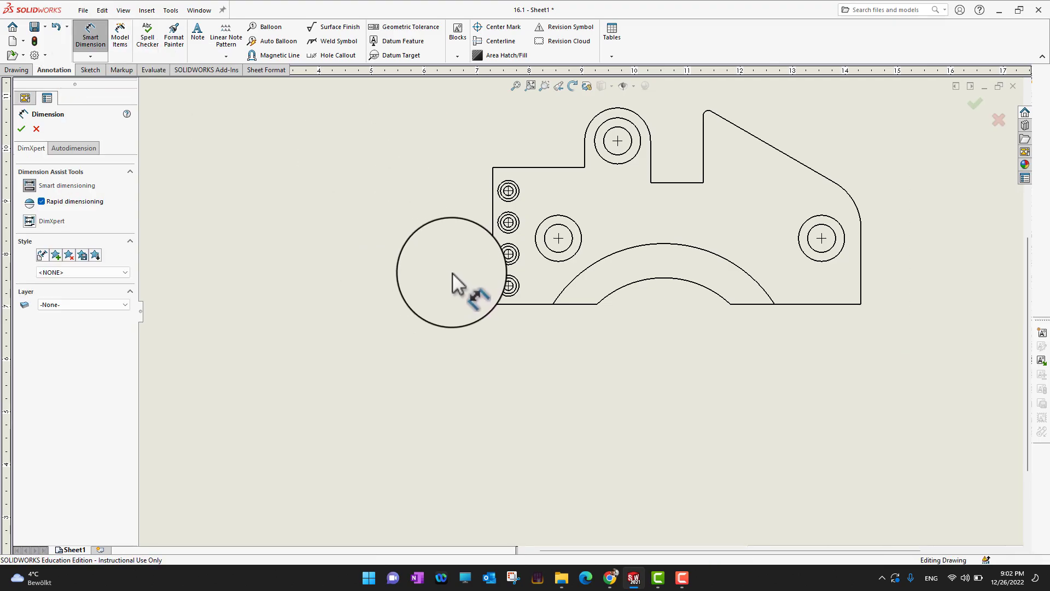
{"action": "scroll", "coordinate": [493, 279], "scroll_direction": "down", "scroll_amount": 3}
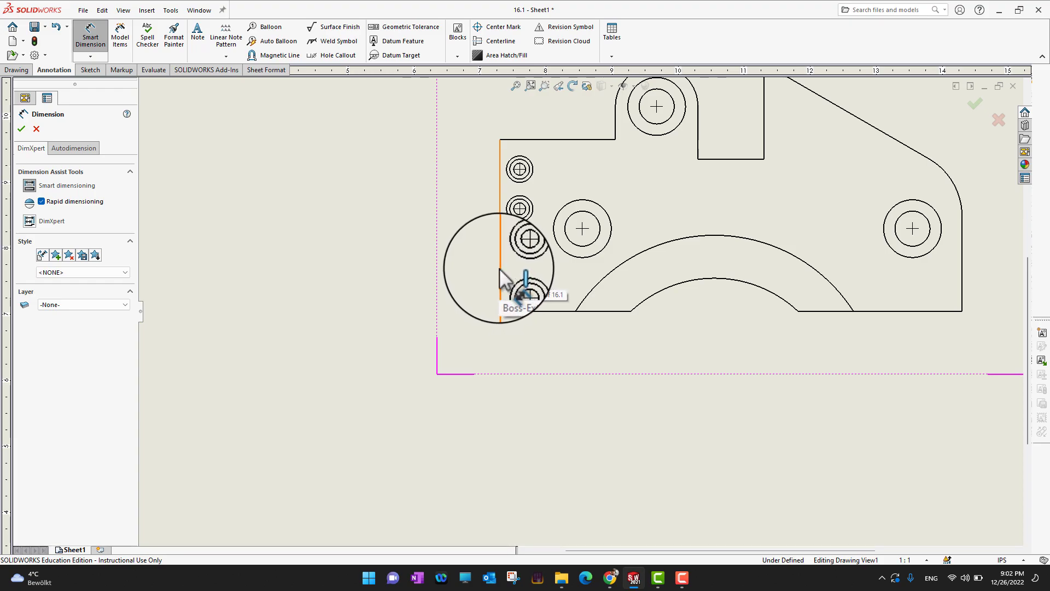
{"action": "left_click", "coordinate": [500, 284]}
{"action": "left_click", "coordinate": [524, 286]}
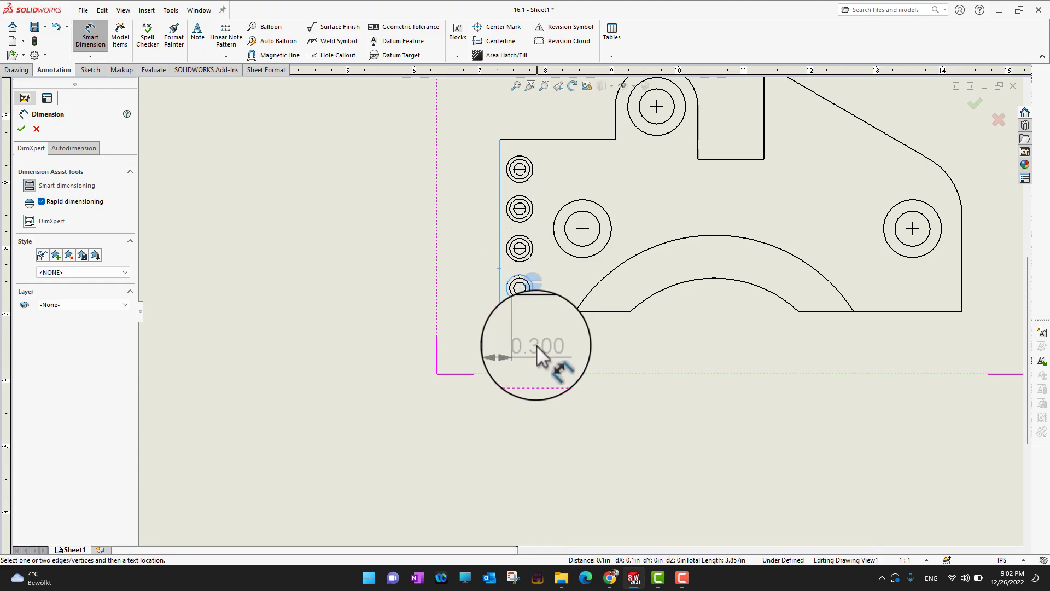
{"action": "left_click", "coordinate": [477, 347]}
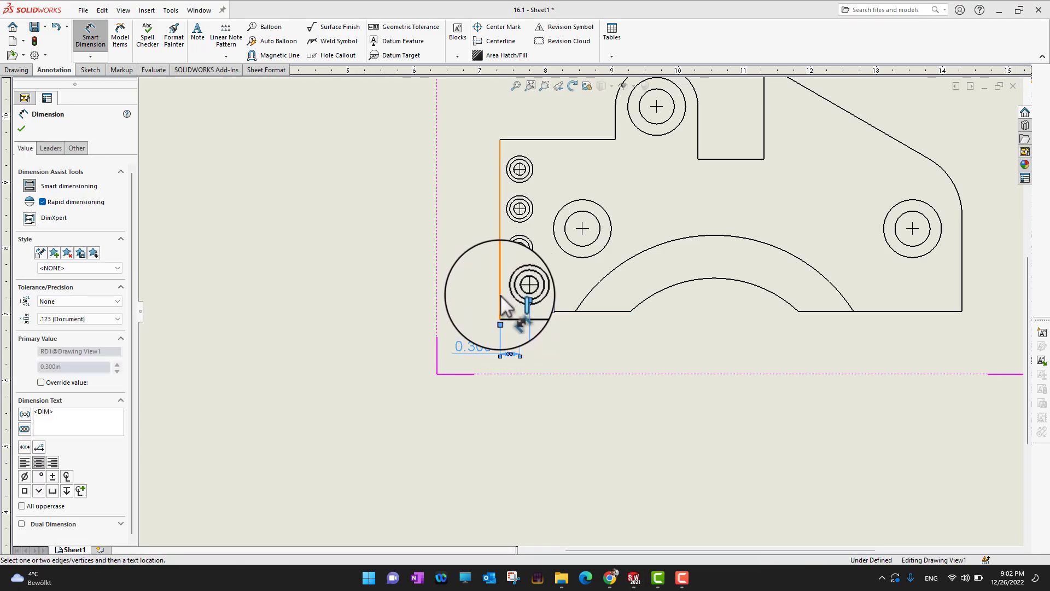
- Dimension the horizontal distances from the part's left edge to the left large hole and to the upper large hole, placed below the view
{"action": "left_click", "coordinate": [501, 298]}
{"action": "left_click", "coordinate": [587, 259]}
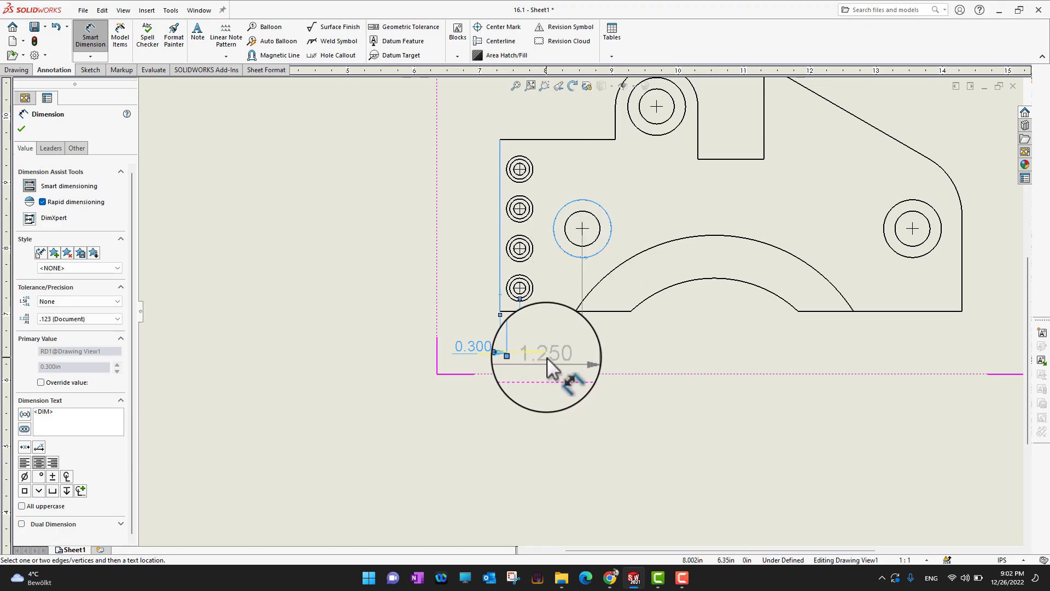
{"action": "left_click", "coordinate": [548, 357]}
{"action": "left_click", "coordinate": [500, 291]}
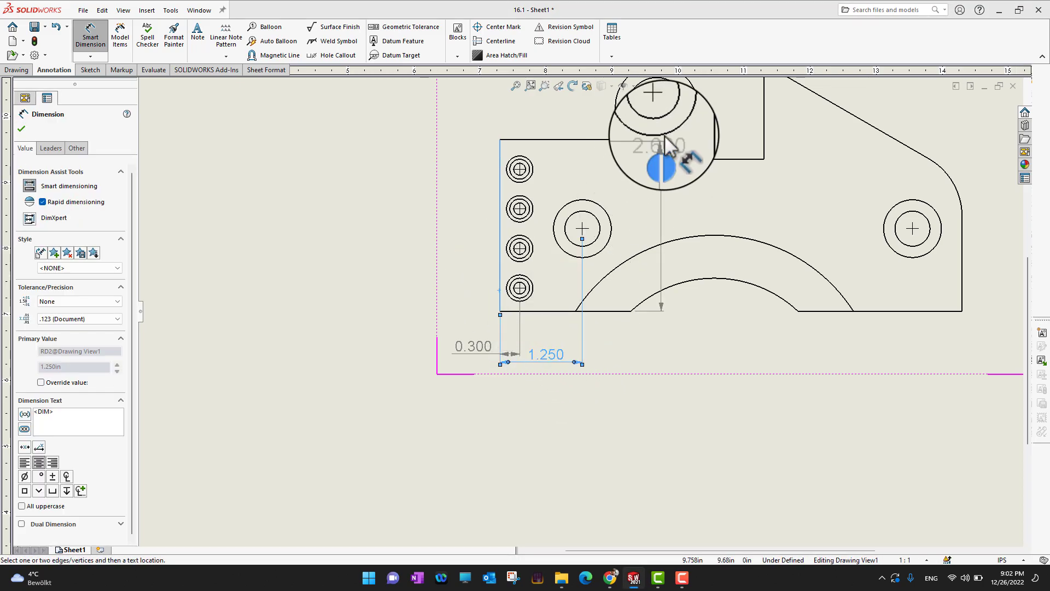
{"action": "left_click", "coordinate": [666, 134]}
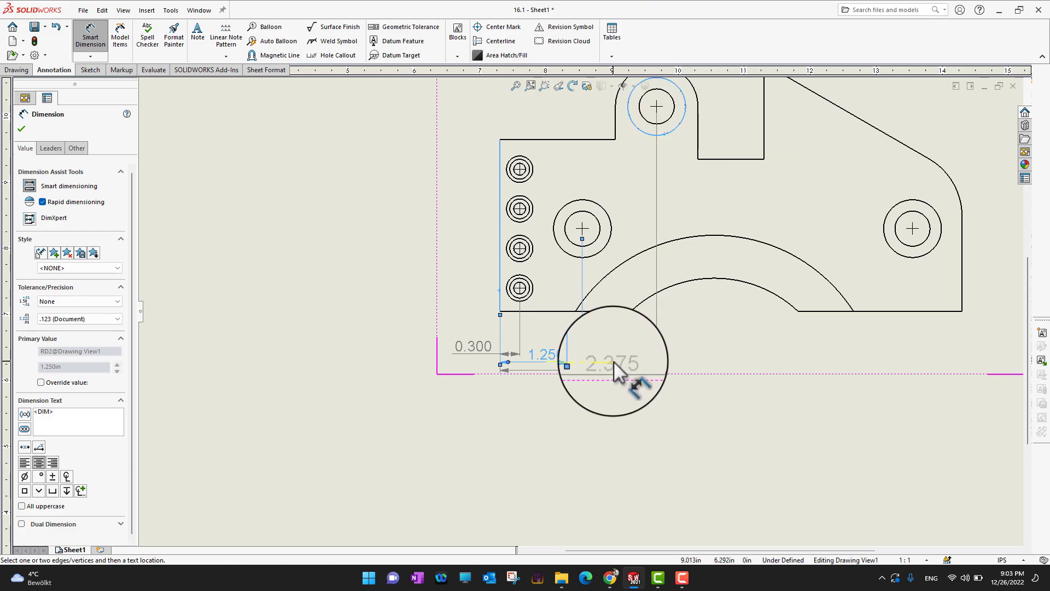
{"action": "left_click", "coordinate": [617, 365]}
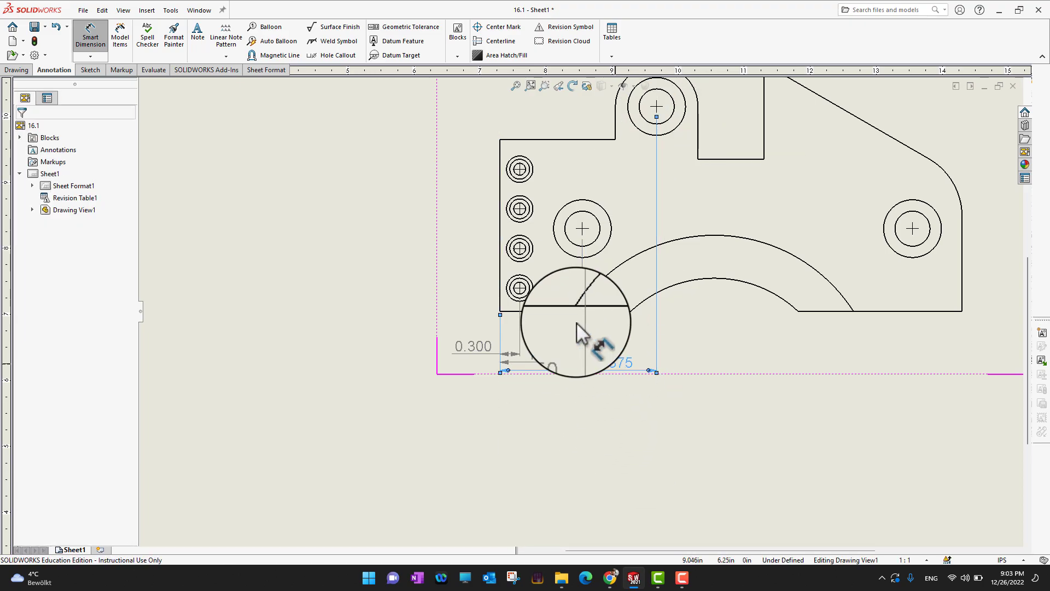
- Dimension the horizontal distance from the part's left edge to the right large hole, below the other dimensions, and finish dimensioning
{"action": "left_click", "coordinate": [501, 302]}
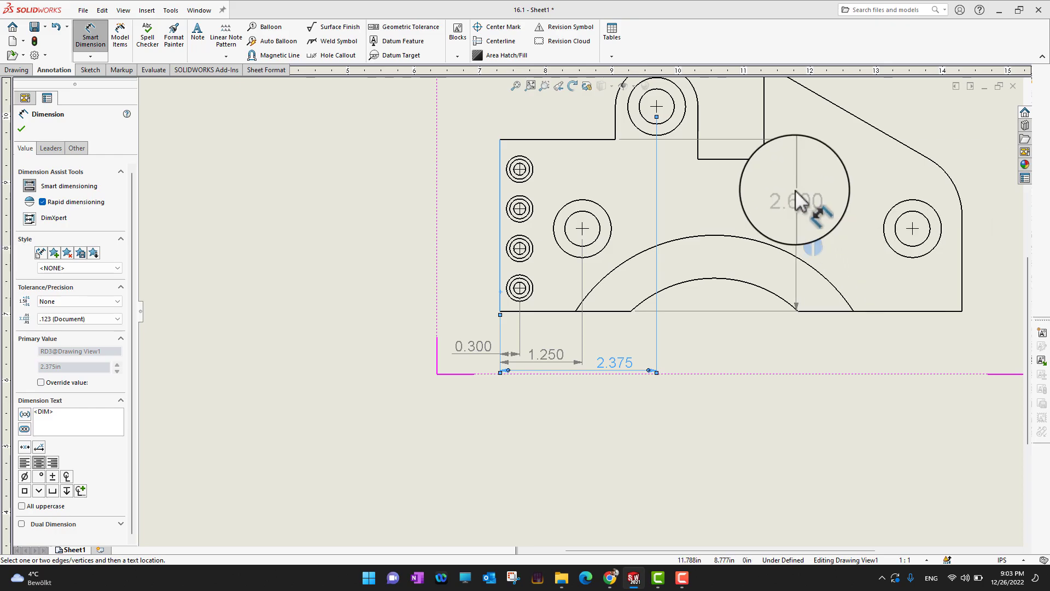
{"action": "left_click", "coordinate": [910, 267]}
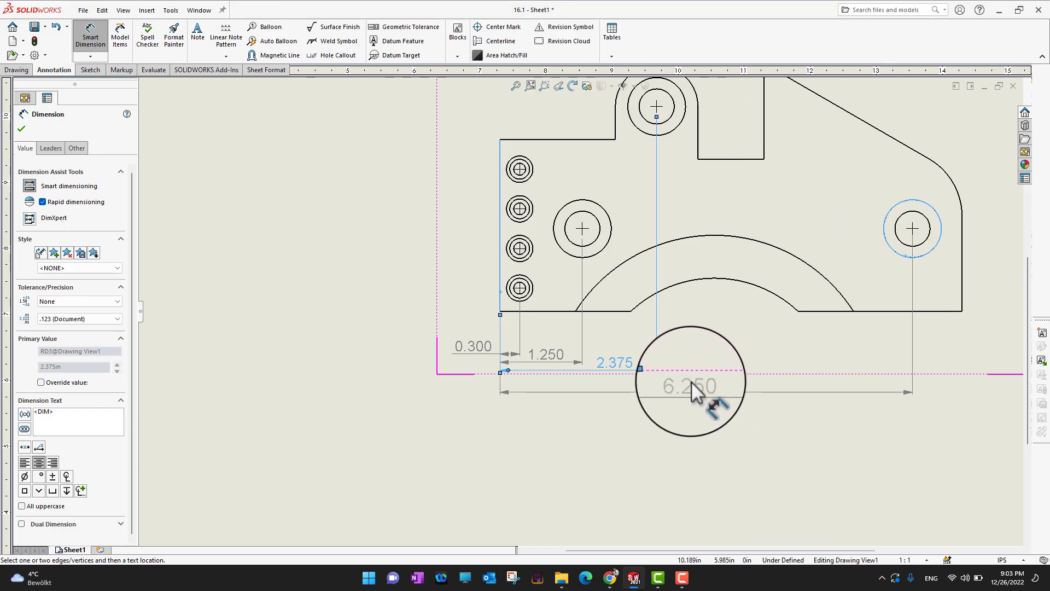
{"action": "left_click", "coordinate": [693, 384]}
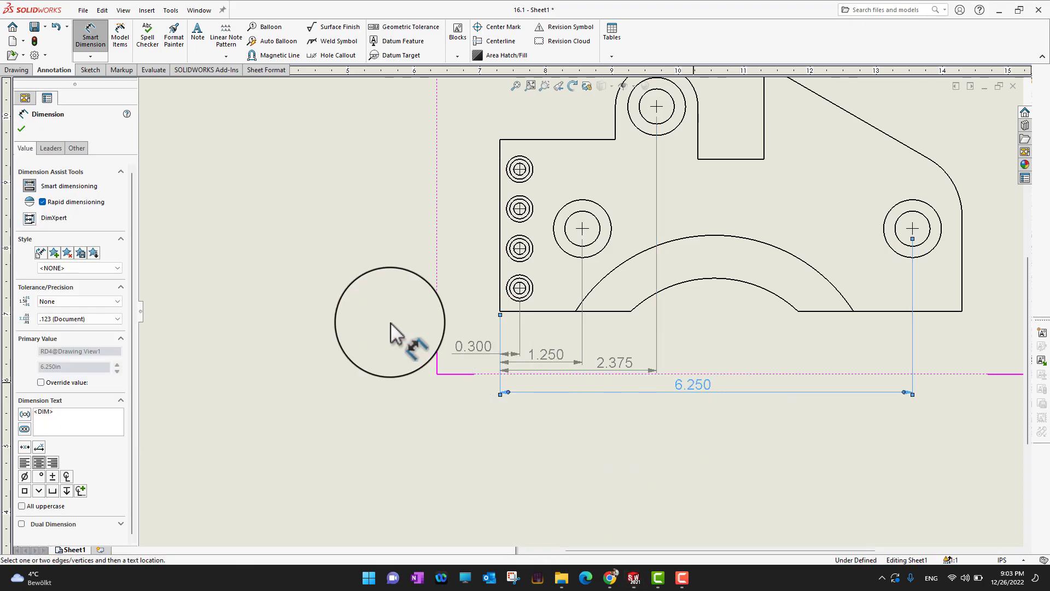
{"action": "left_click", "coordinate": [21, 129]}
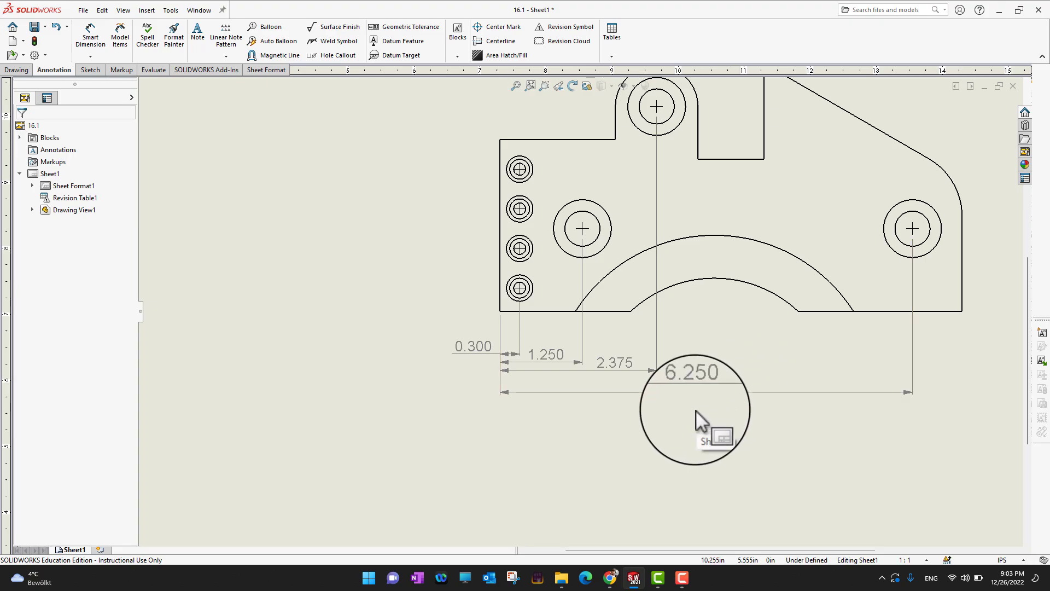
- Delete the three horizontal dimensions that run from the left edge to the large holes, keeping the one to the small hole
{"action": "left_click", "coordinate": [699, 392]}
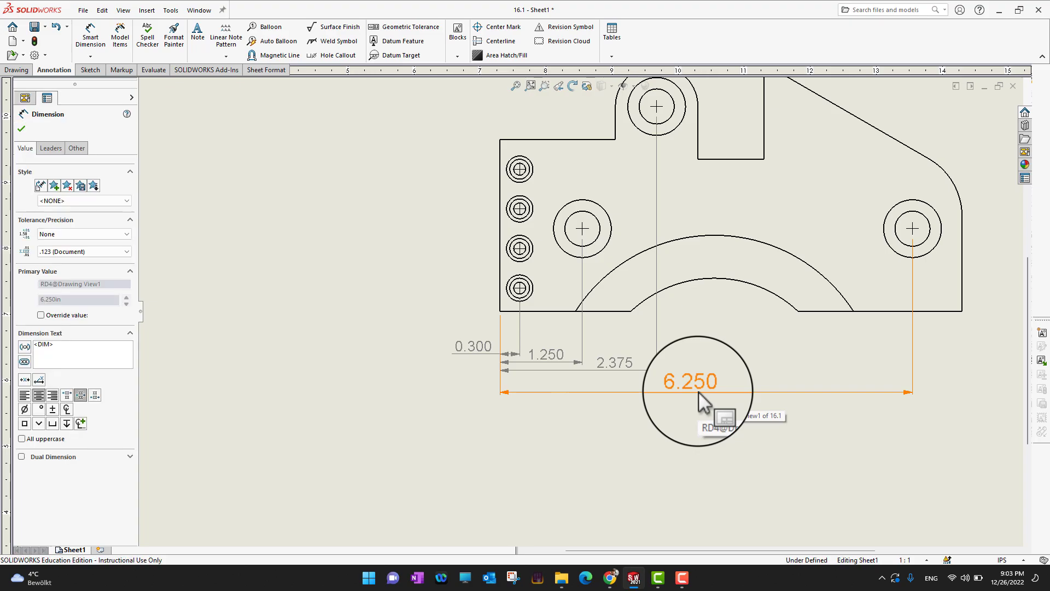
{"action": "right_click", "coordinate": [698, 391]}
{"action": "left_click", "coordinate": [22, 129]}
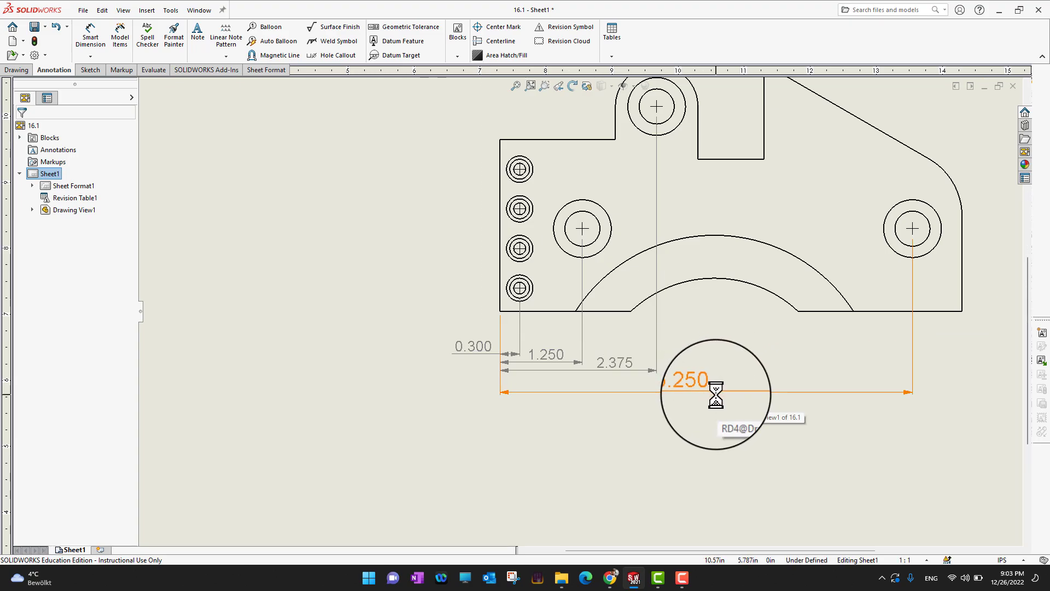
{"action": "left_click", "coordinate": [676, 392]}
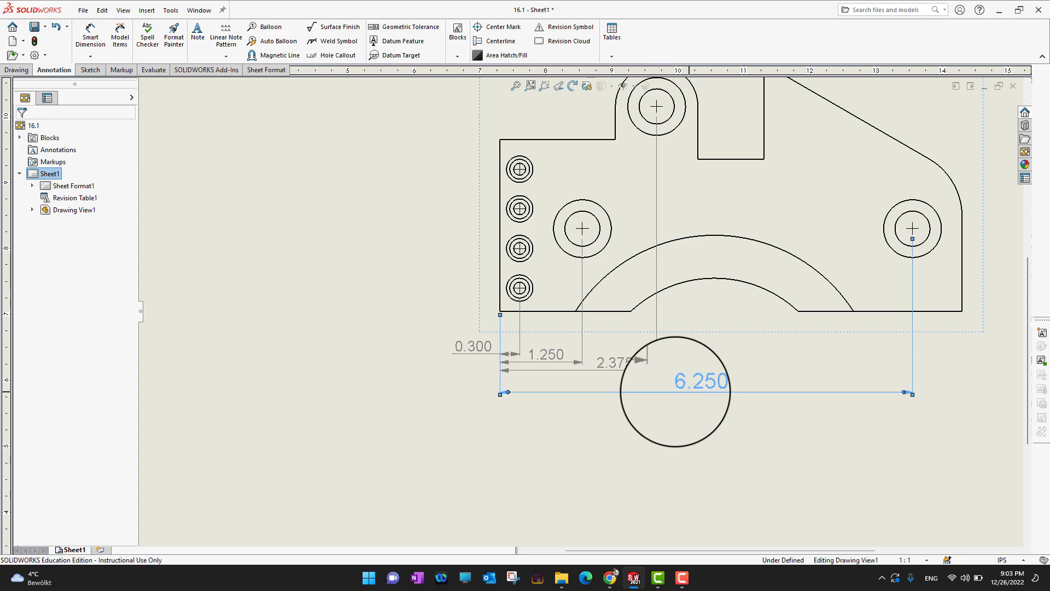
{"action": "key", "text": "Delete"}
{"action": "left_click", "coordinate": [638, 368]}
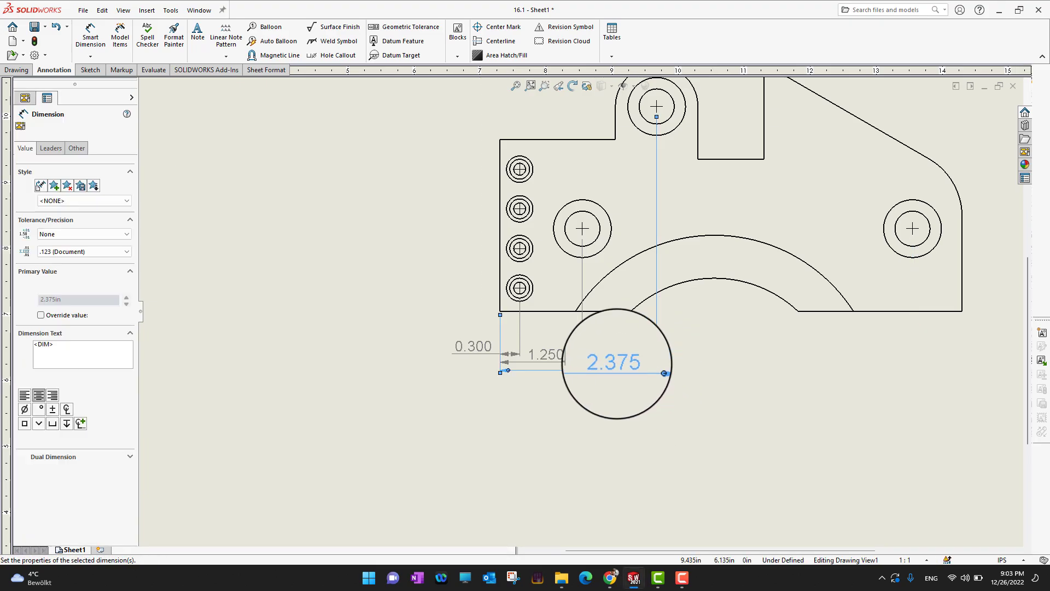
{"action": "key", "text": "Delete"}
{"action": "left_click", "coordinate": [547, 355]}
{"action": "key", "text": "Delete"}
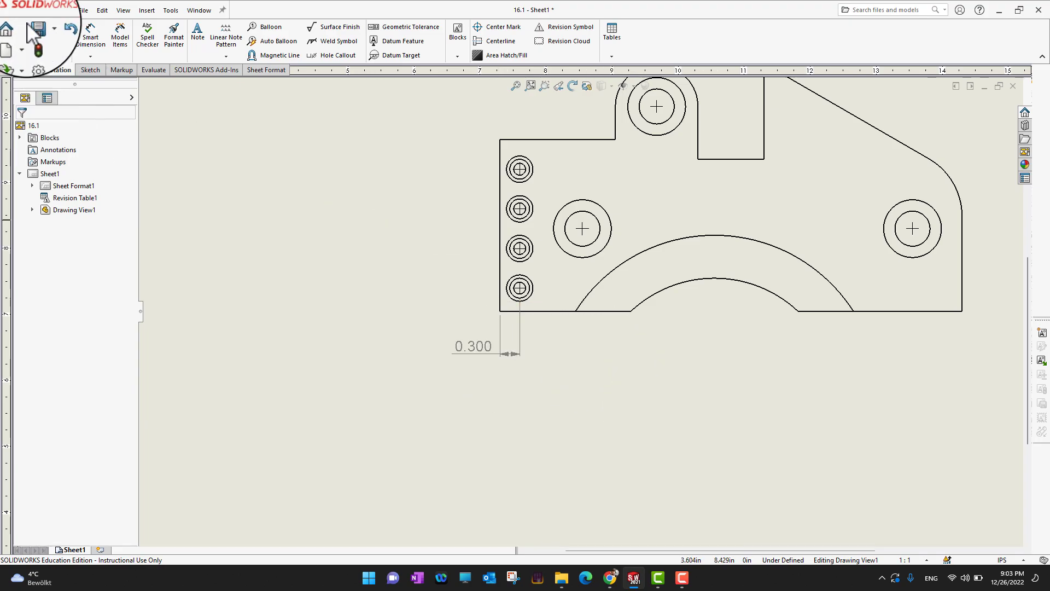
- Add a horizontal Smart Dimension between the lowest small hole and the left large hole, placed below the view
{"action": "left_click", "coordinate": [91, 37]}
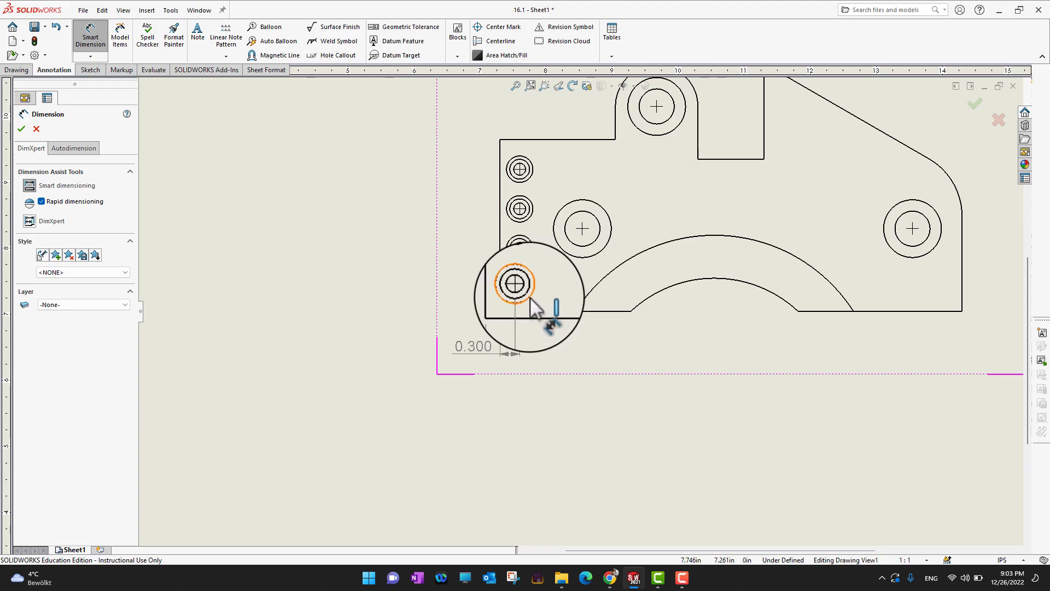
{"action": "left_click", "coordinate": [520, 298]}
{"action": "left_click", "coordinate": [583, 256]}
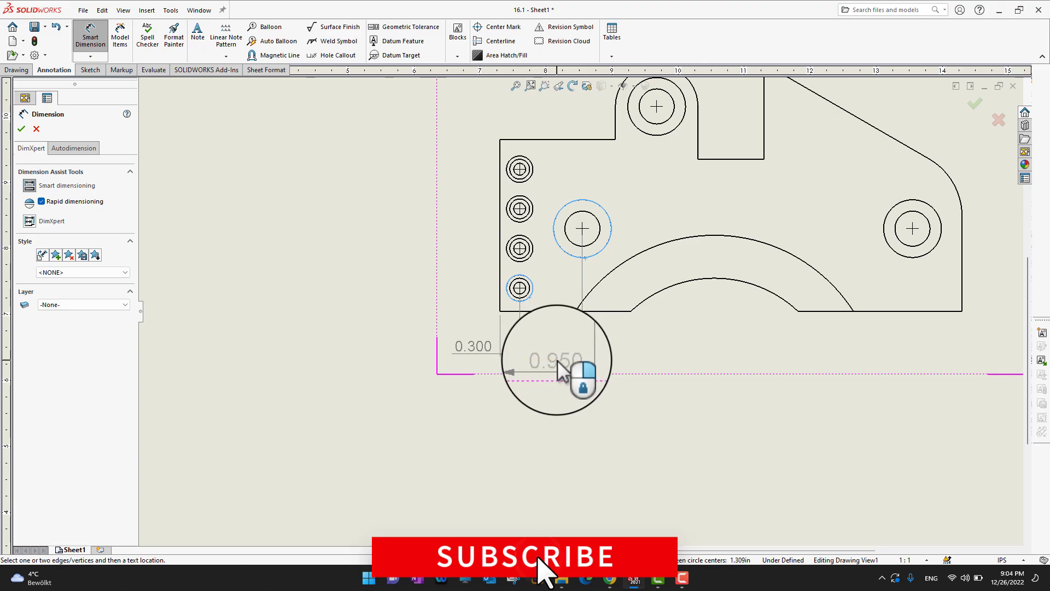
{"action": "left_click", "coordinate": [549, 363]}
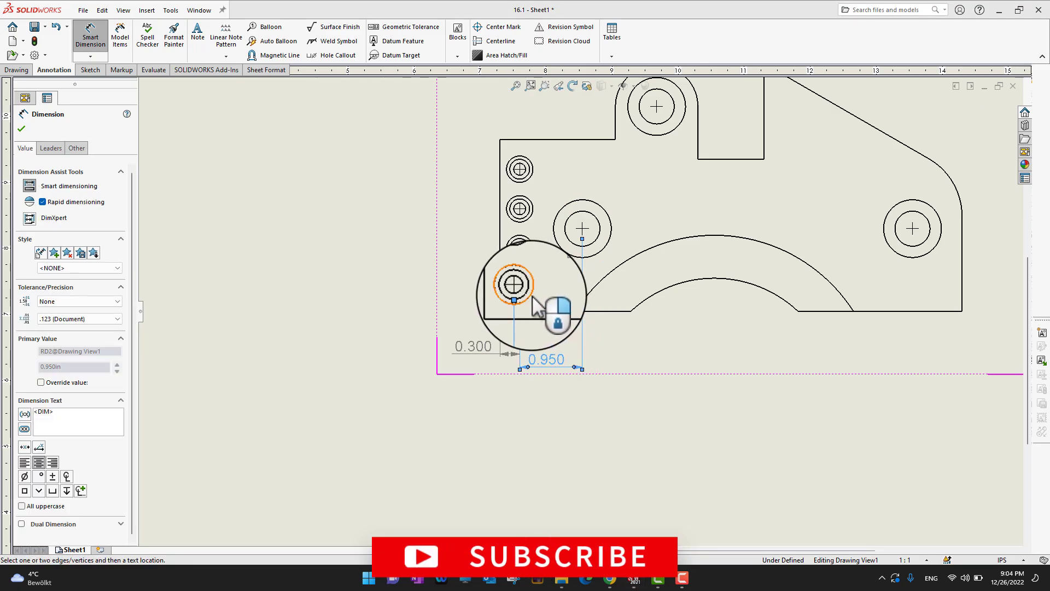
- Dimension the horizontal distance between the left large hole and the upper large hole, placed below the view in line with the previous dimension
{"action": "left_click", "coordinate": [601, 254]}
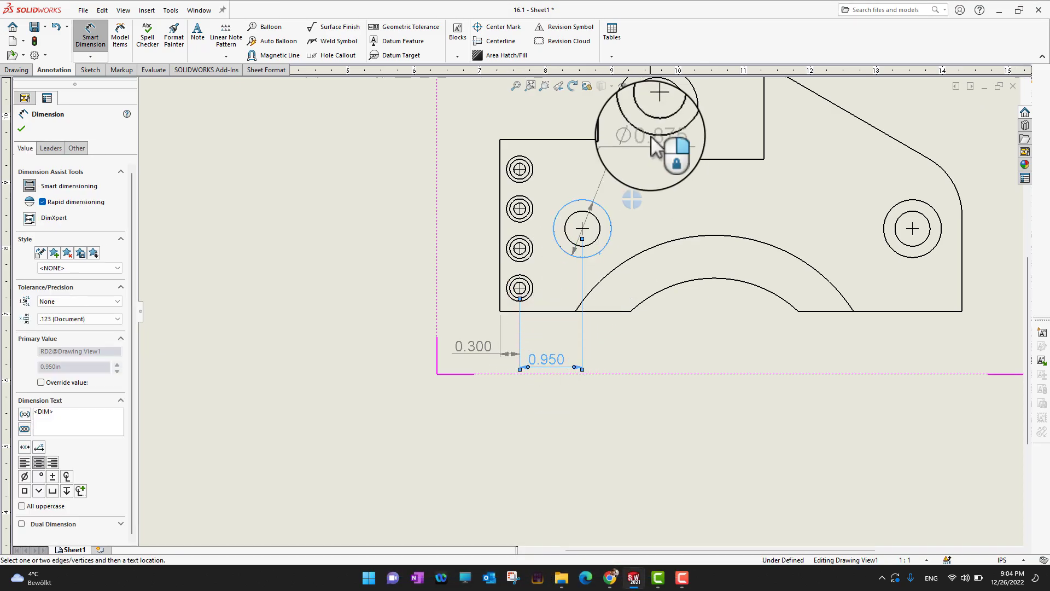
{"action": "left_click", "coordinate": [677, 128]}
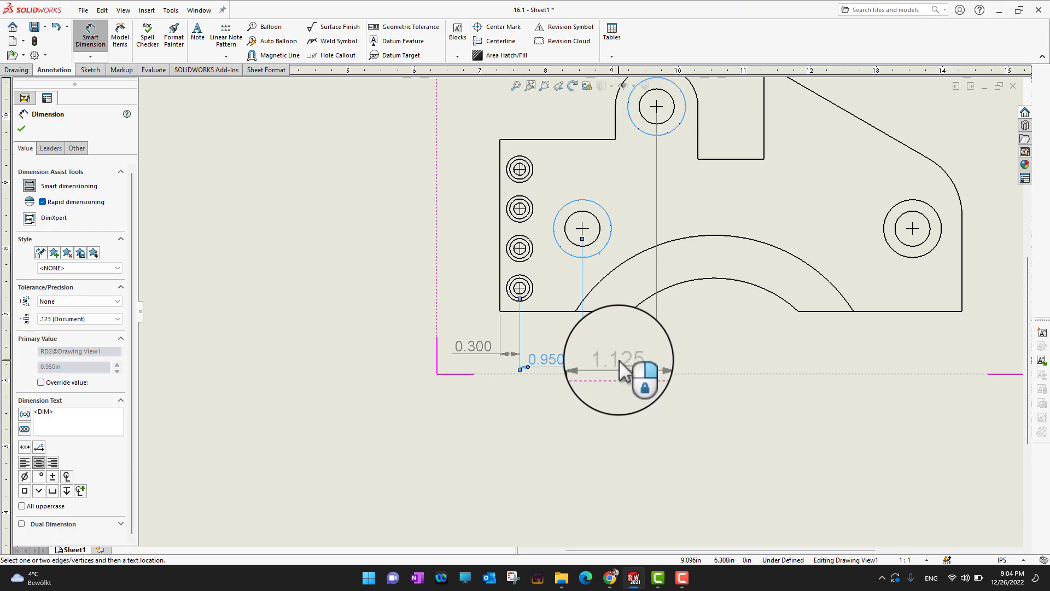
{"action": "left_click", "coordinate": [620, 360]}
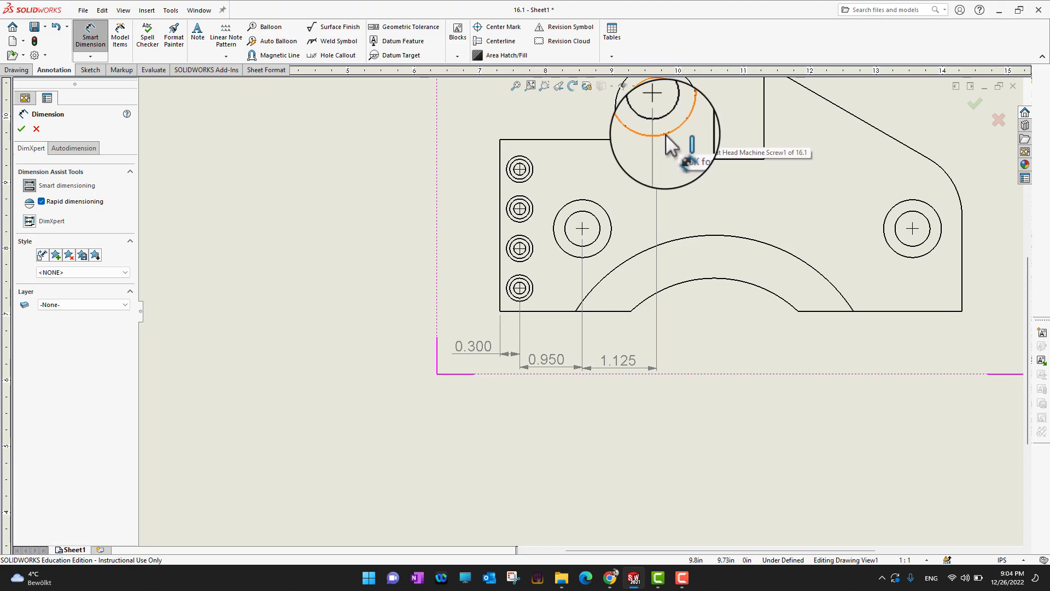
- Dimension the horizontal distance between the upper and right large holes, placed below the view in the same row, and finish dimensioning
{"action": "left_click", "coordinate": [666, 135]}
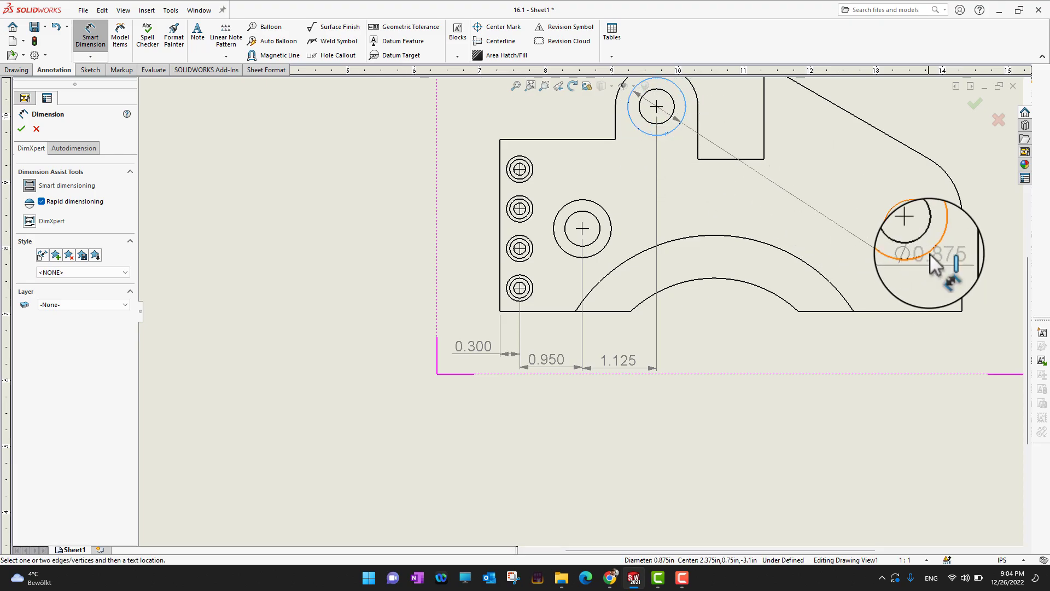
{"action": "left_click", "coordinate": [931, 251]}
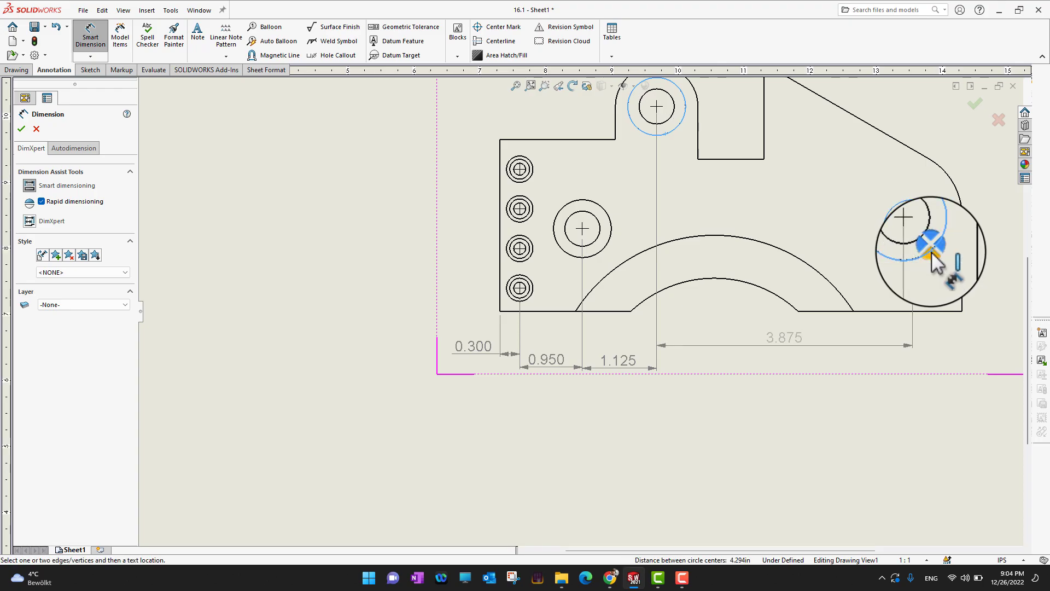
{"action": "left_click", "coordinate": [761, 364]}
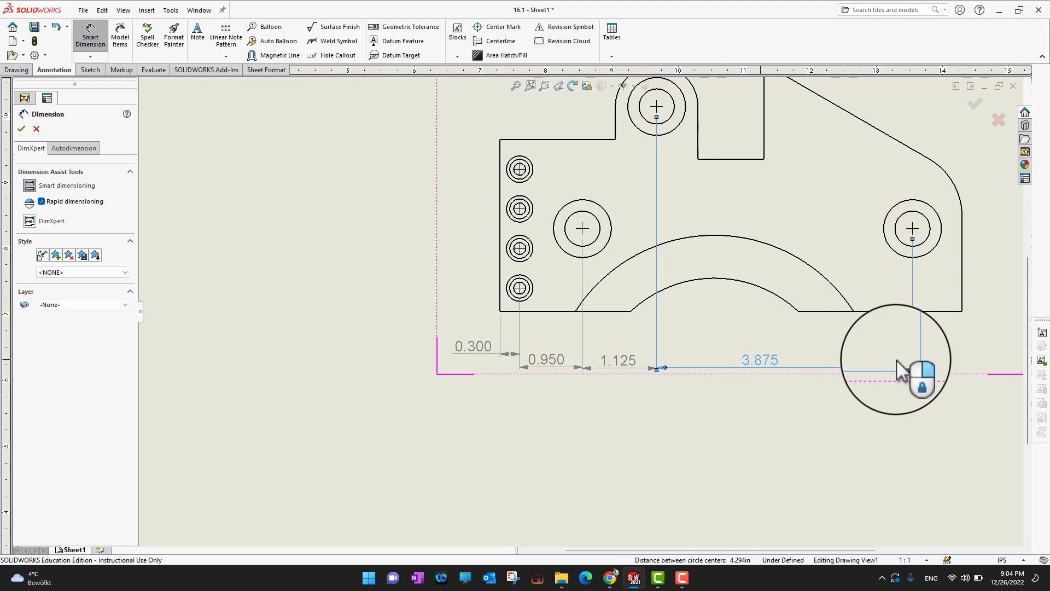
{"action": "left_click", "coordinate": [22, 129]}
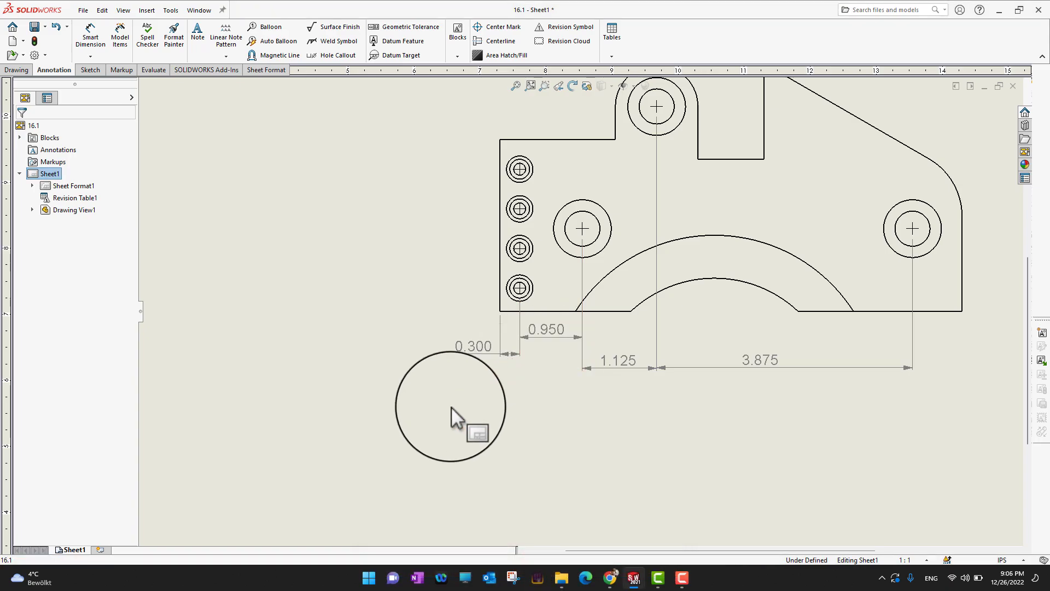
- Review the precision options for the horizontal dimension between the left and upper large holes, keeping the document precision
{"action": "left_click", "coordinate": [634, 364]}
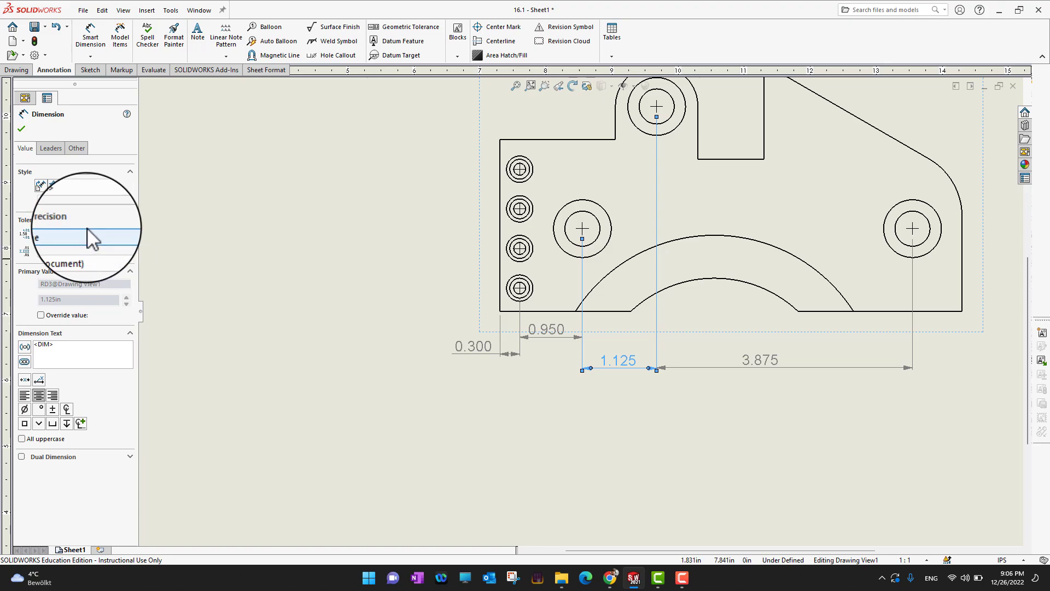
{"action": "left_click", "coordinate": [128, 253]}
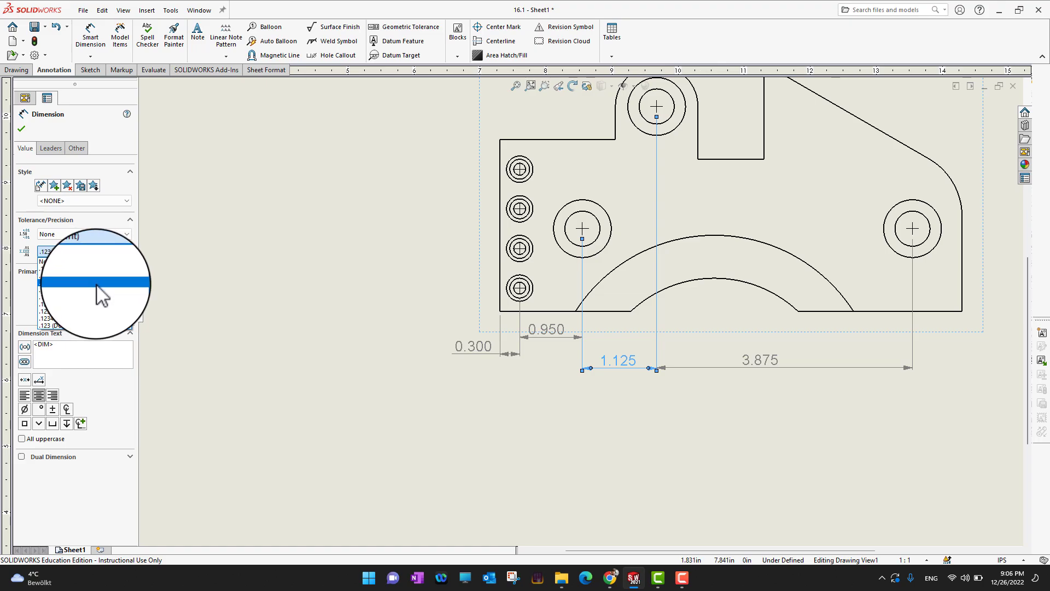
{"action": "left_click", "coordinate": [21, 129]}
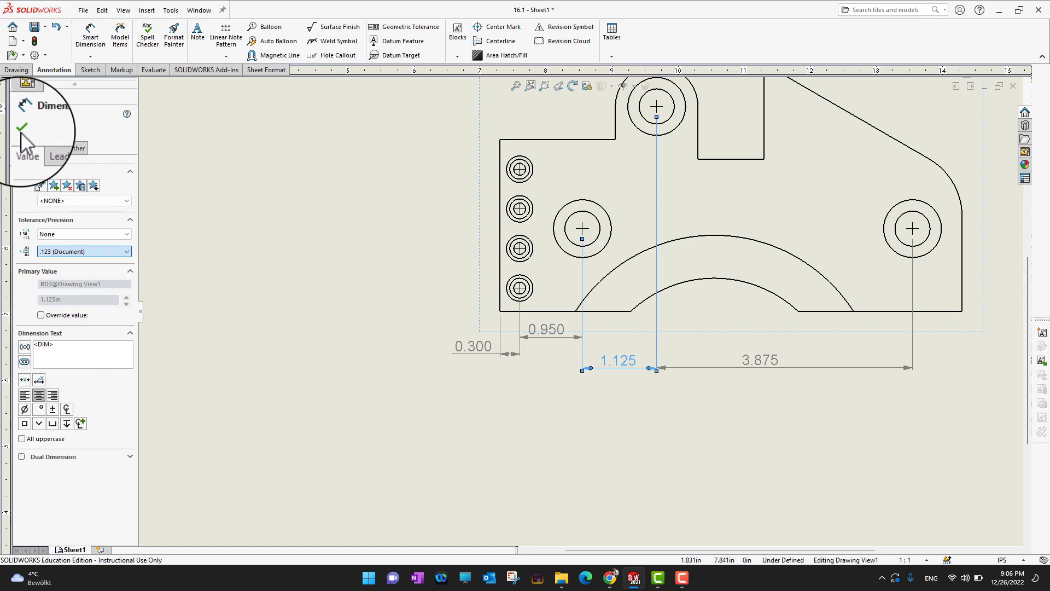
{"action": "left_click", "coordinate": [21, 129]}
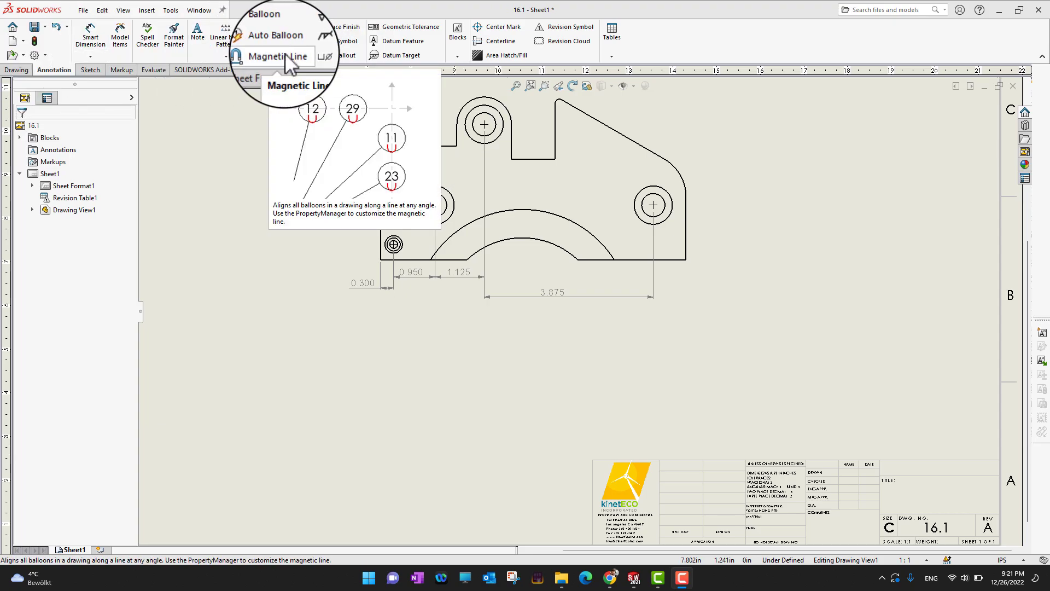
- Add a Hole Callout to the outer circle of the right large hole, placed below and to the right of the part
{"action": "left_click", "coordinate": [336, 56]}
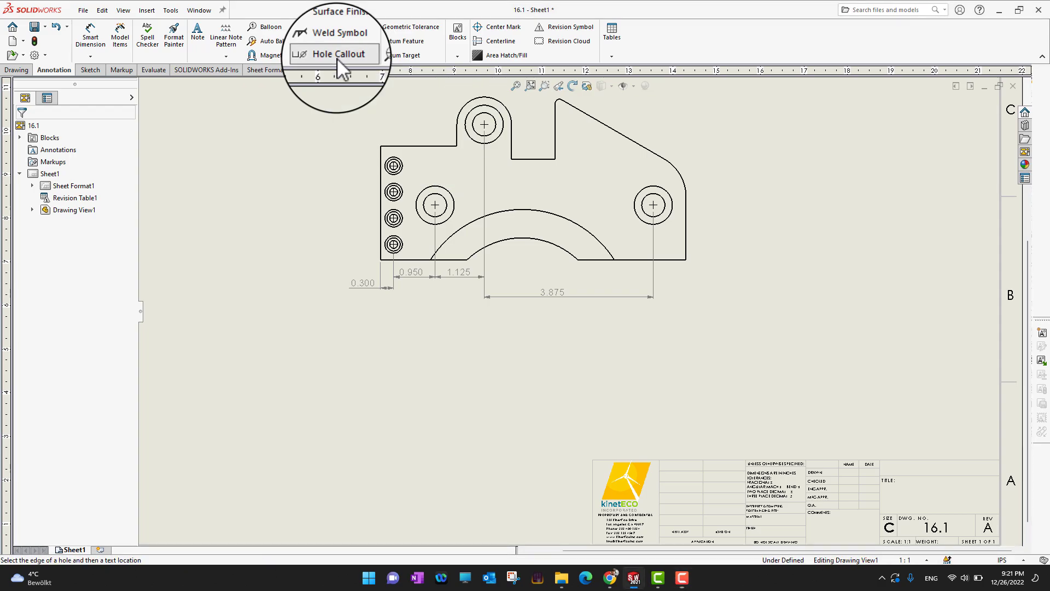
{"action": "left_click", "coordinate": [673, 208]}
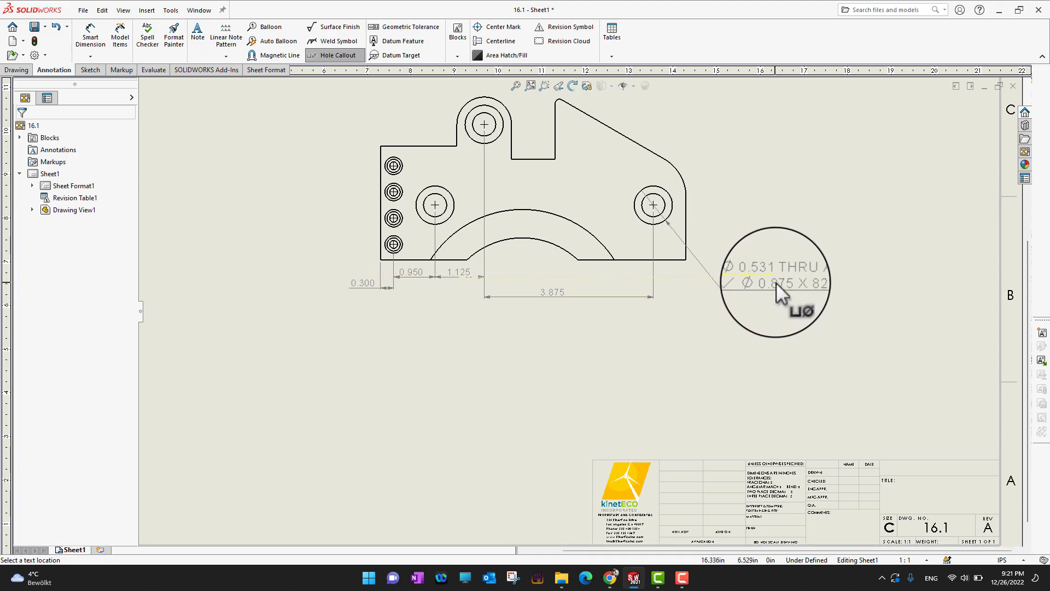
{"action": "left_click", "coordinate": [775, 286]}
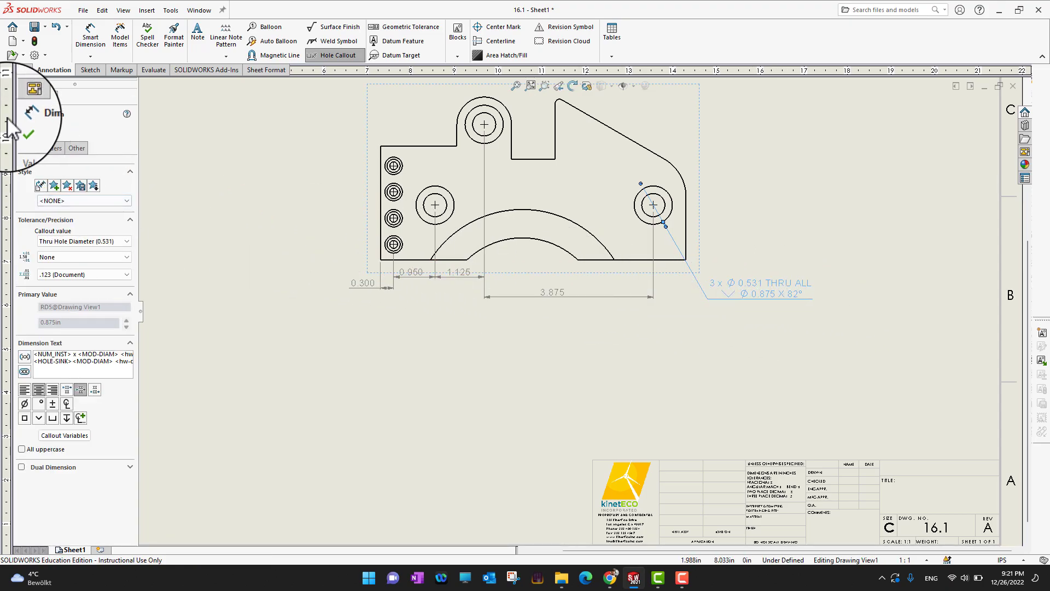
{"action": "left_click", "coordinate": [23, 132]}
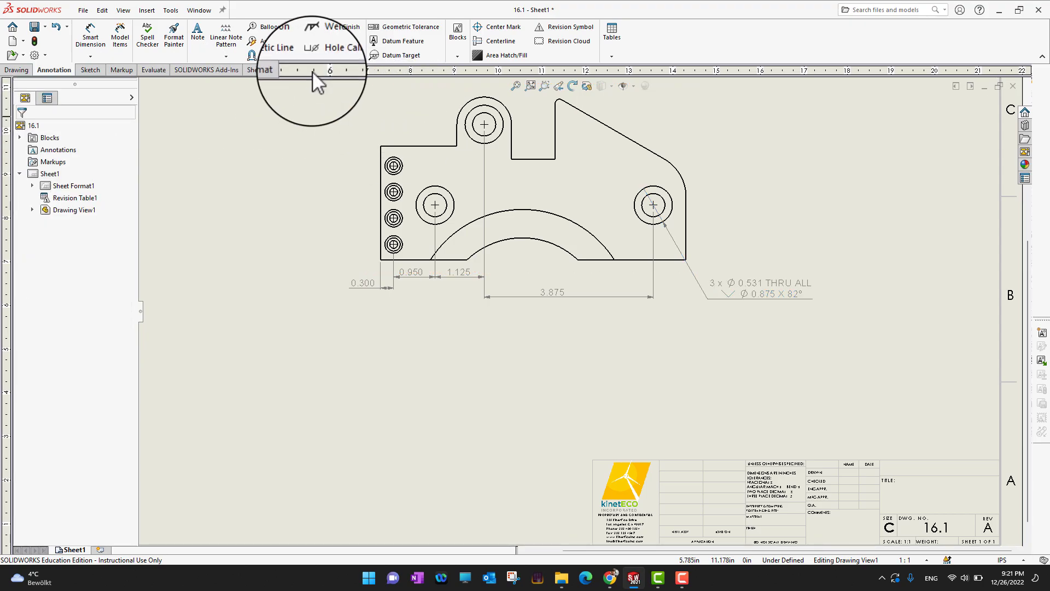
- Add a Hole Callout to the third small hole from the top, placed below and to the left of the part
{"action": "left_click", "coordinate": [401, 226]}
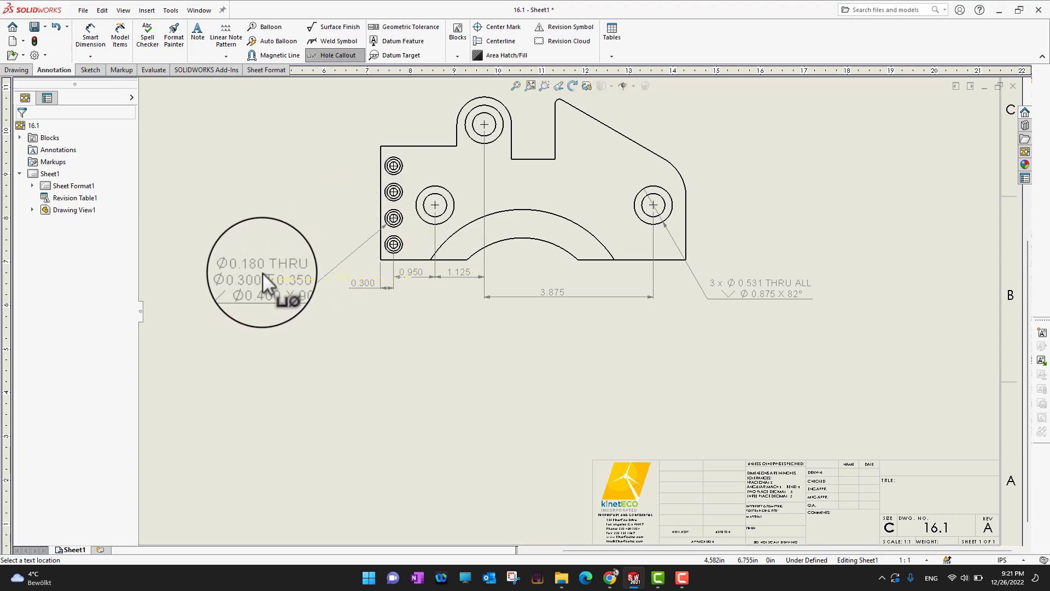
{"action": "left_click", "coordinate": [263, 272]}
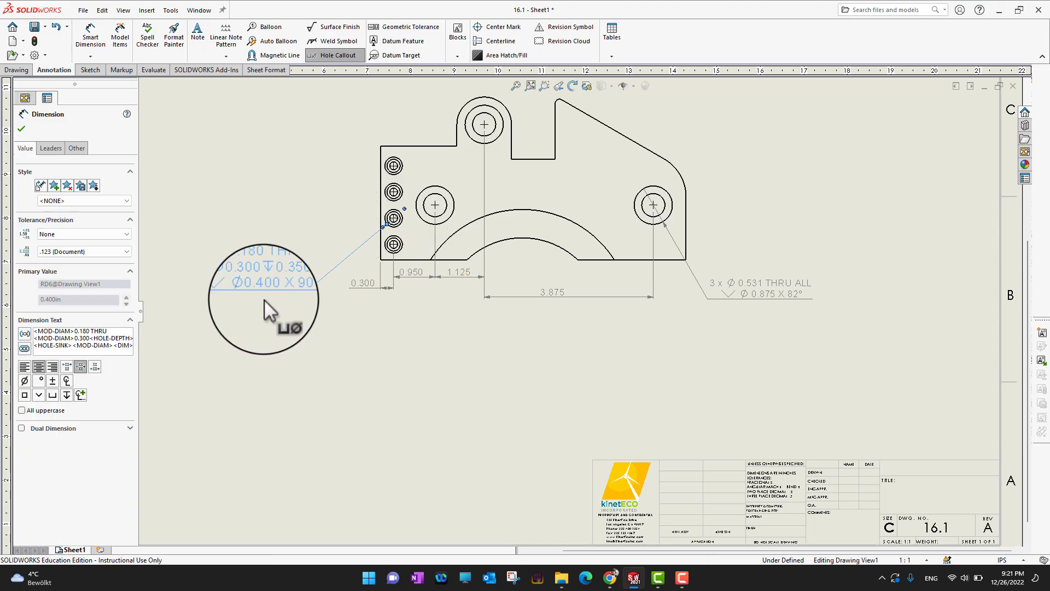
{"action": "left_click", "coordinate": [21, 129]}
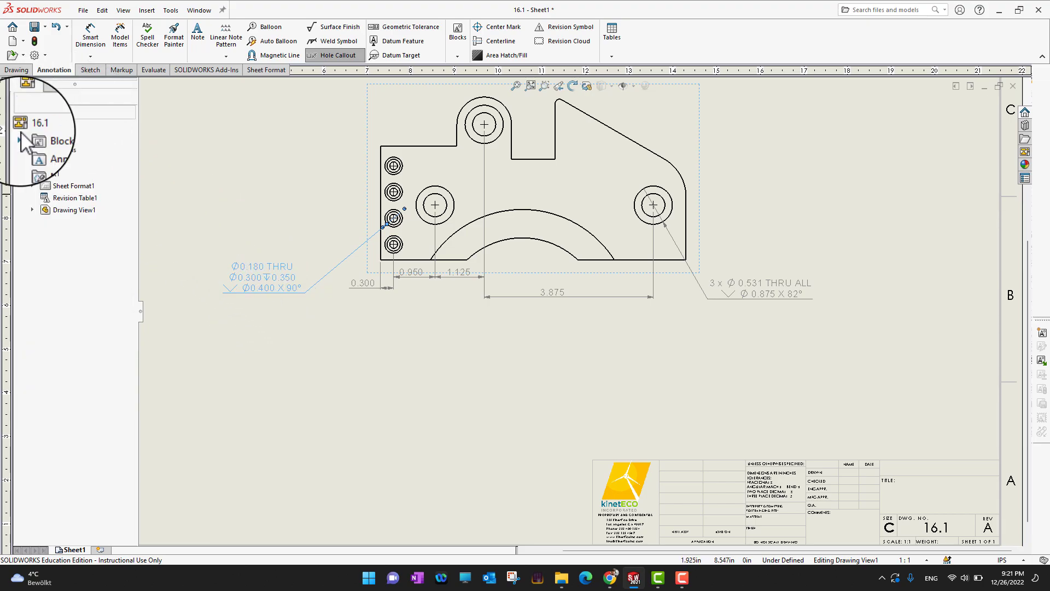
{"action": "scroll", "coordinate": [520, 394], "scroll_direction": "down", "scroll_amount": 1}
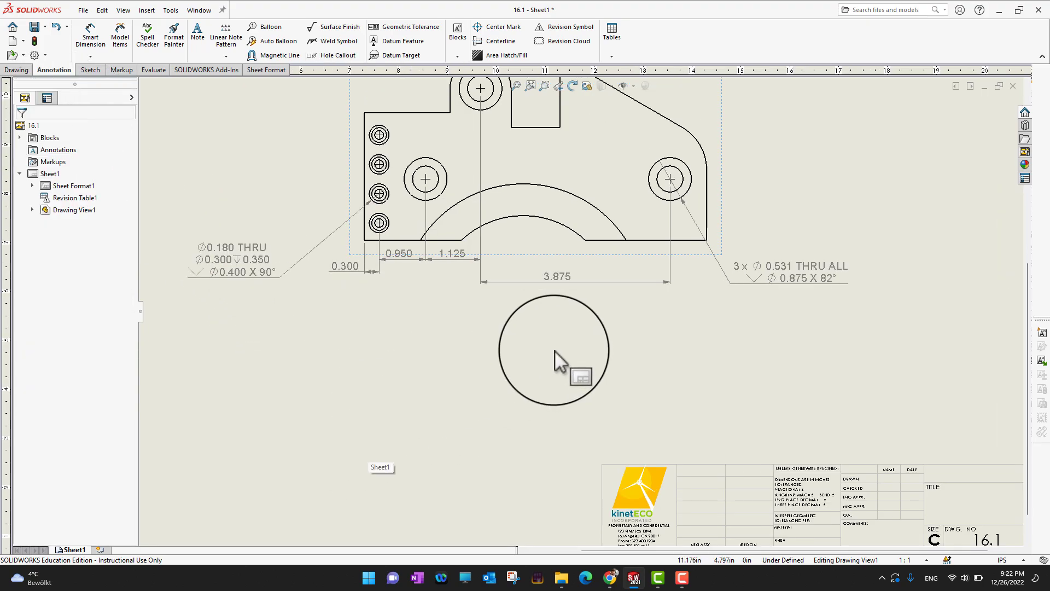